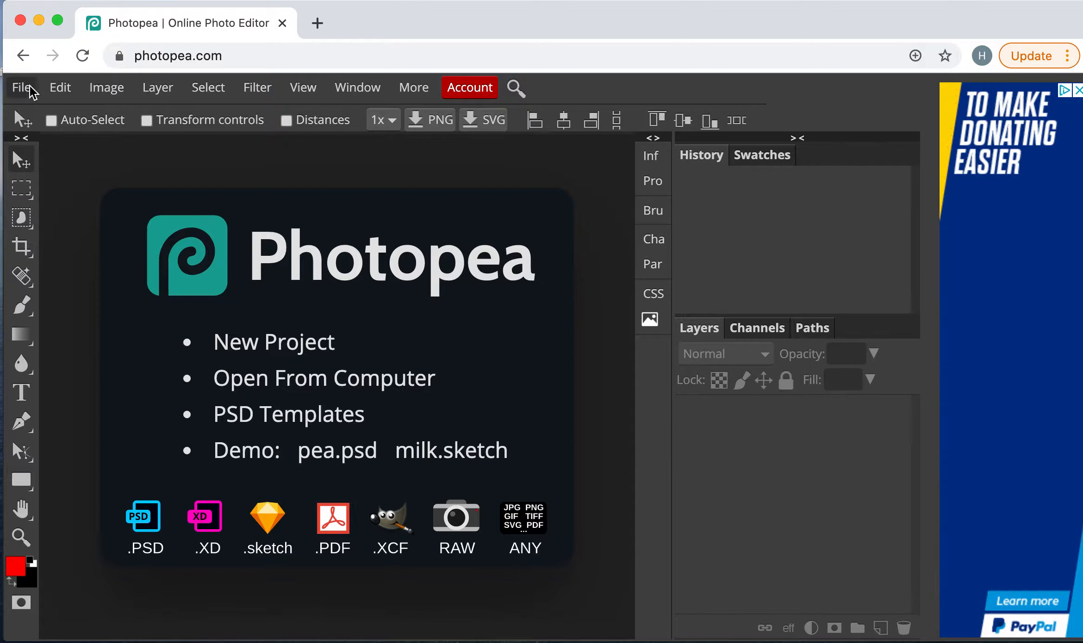
Step: Open the branch photo CNV00003.JPG from the Desktop
click(32, 92)
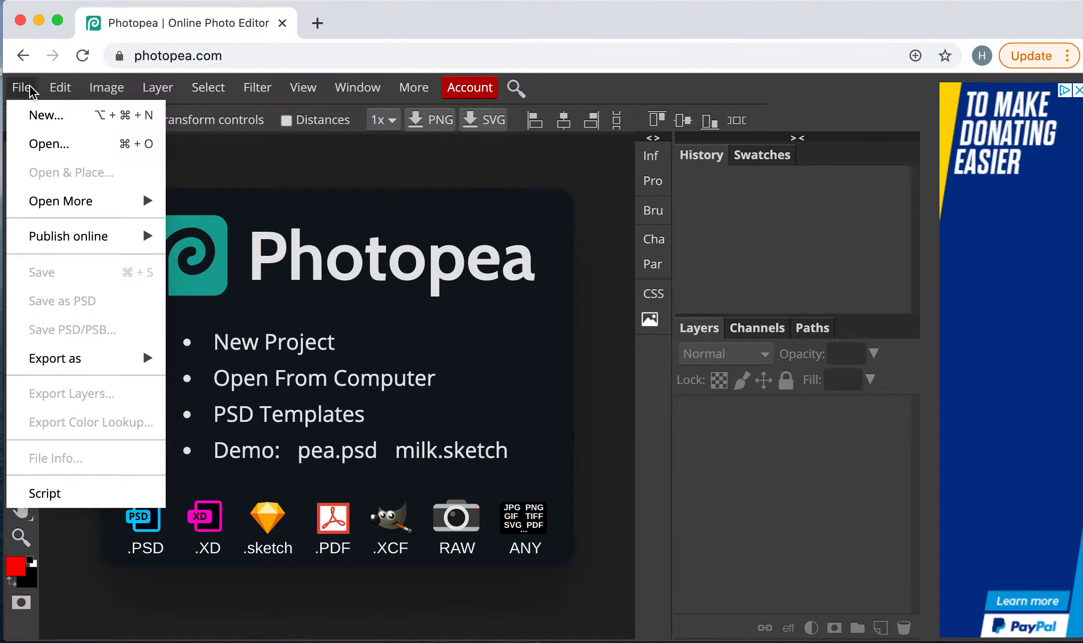
click(40, 147)
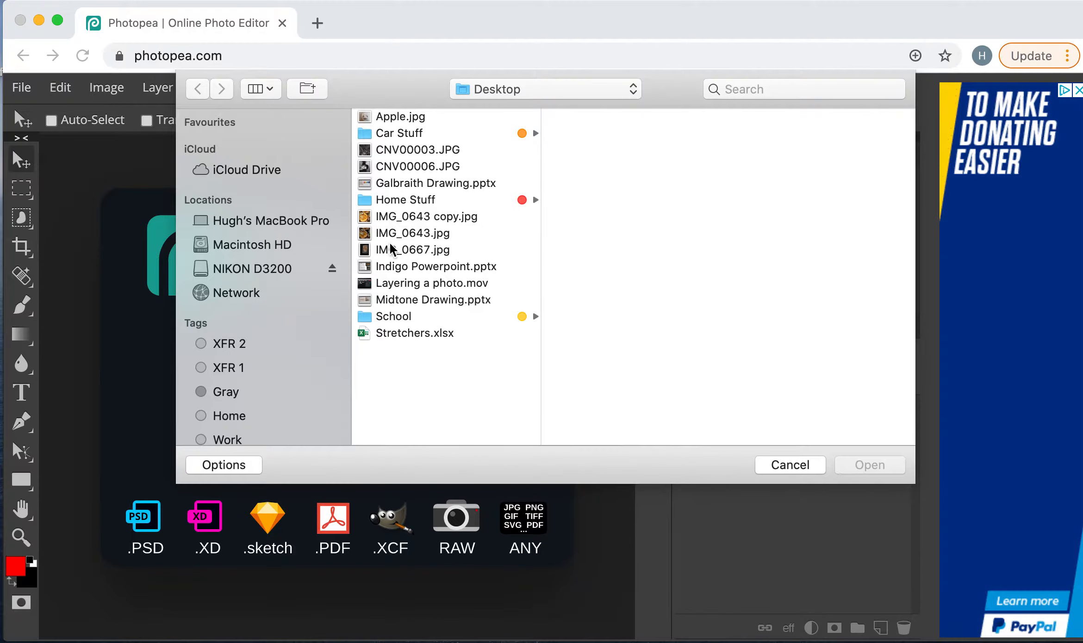
click(408, 150)
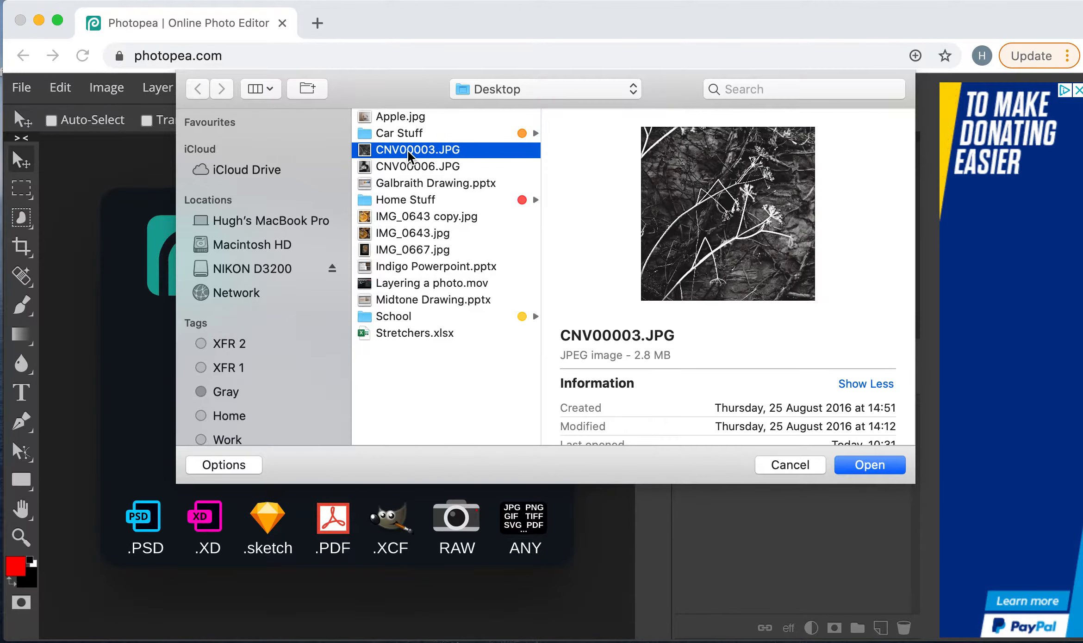
click(862, 465)
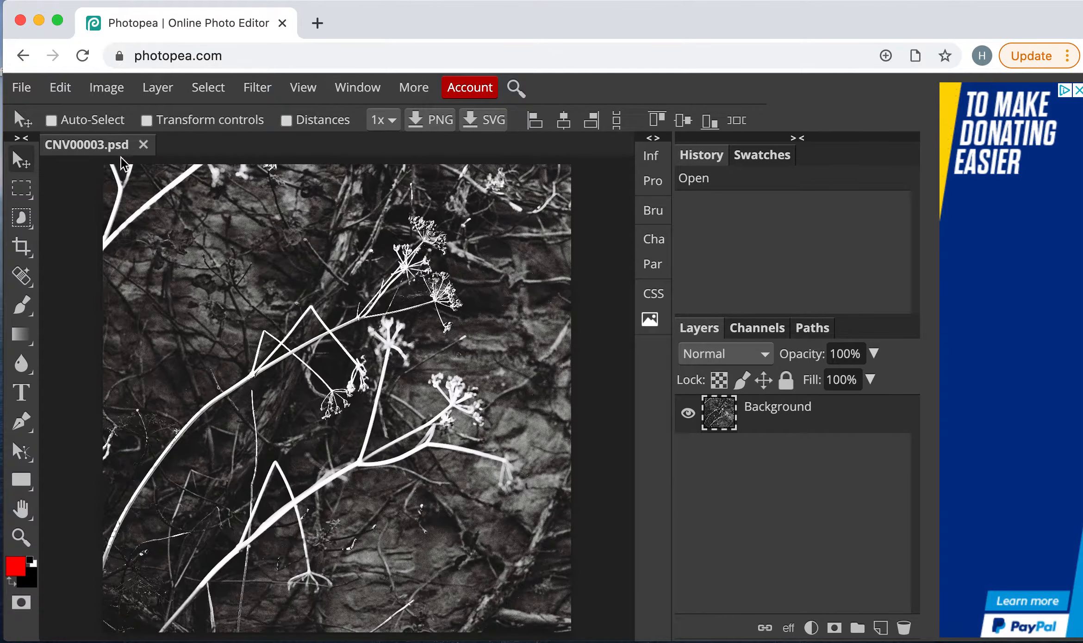
Step: Open the portrait photo CNV00006.JPG from the Desktop as a second document
click(21, 87)
click(43, 144)
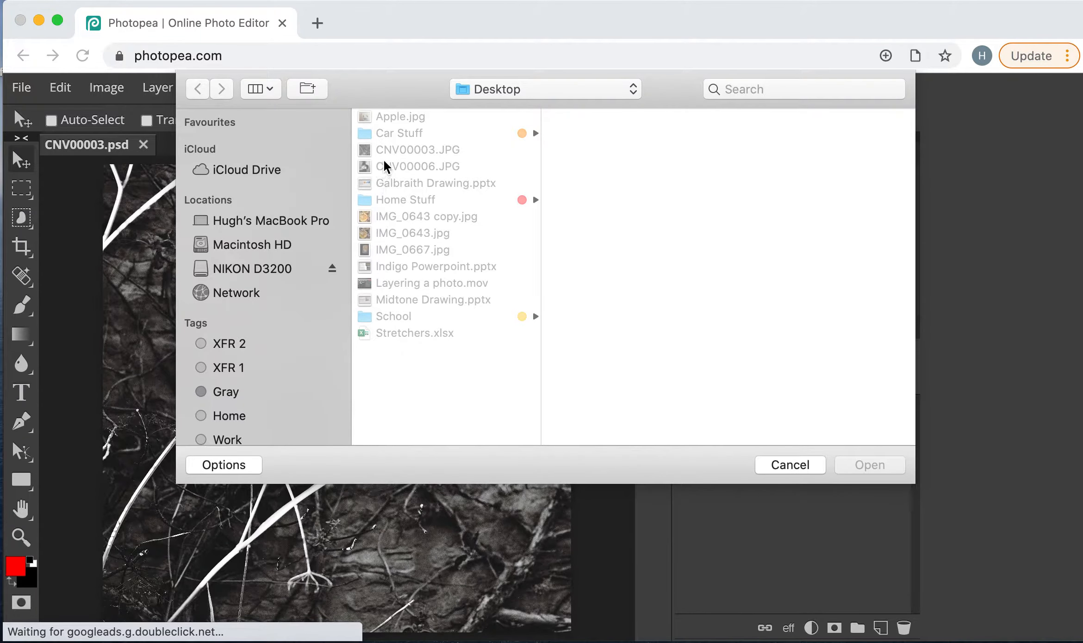
click(384, 162)
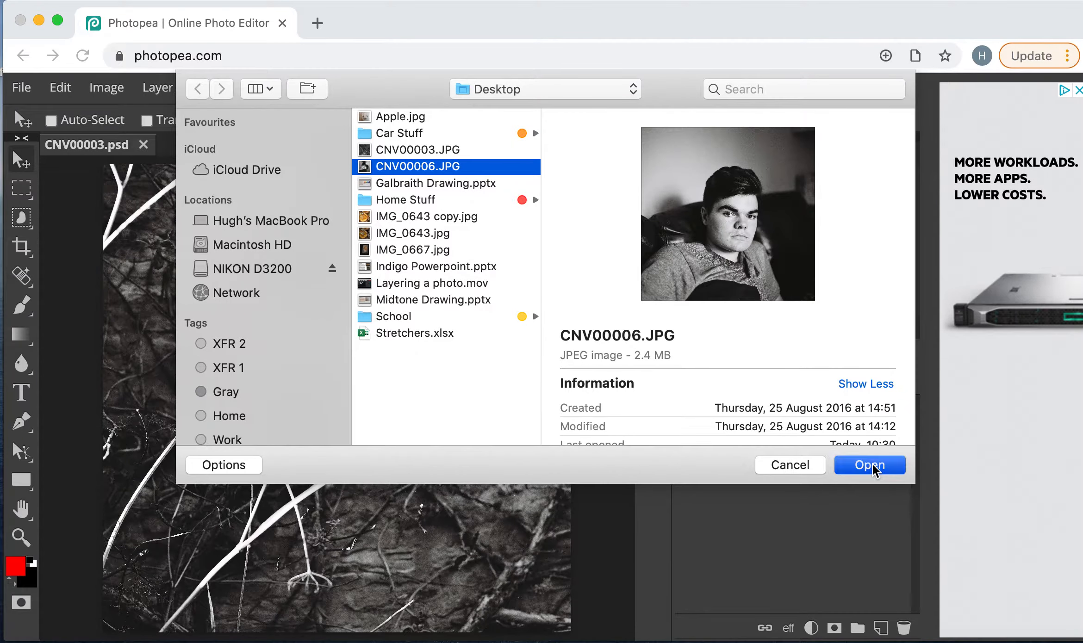
click(870, 465)
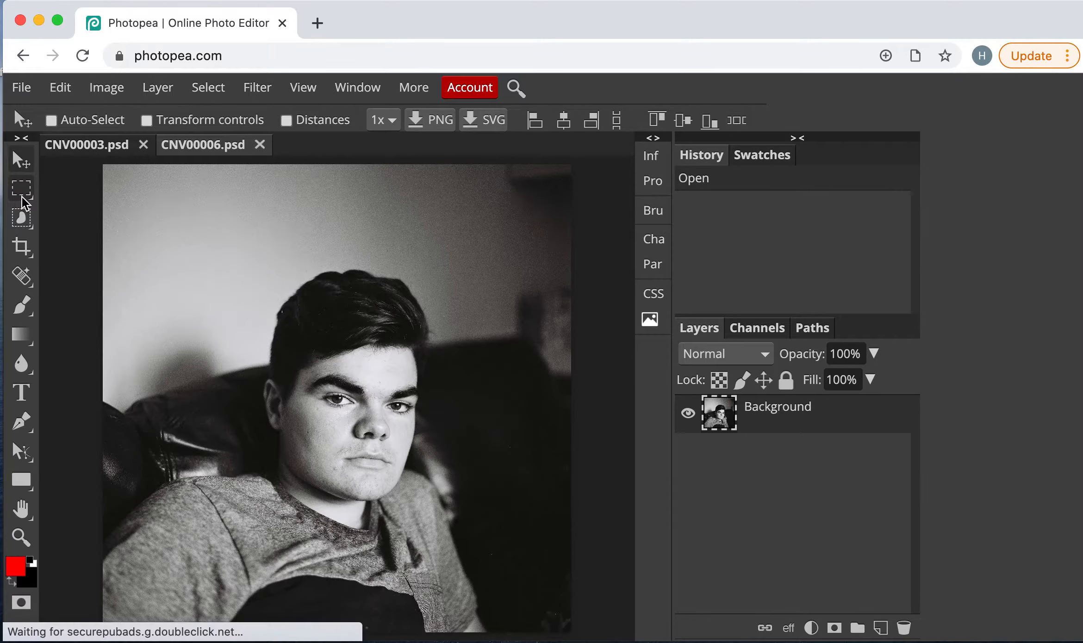
Step: Select the entire portrait image with a rectangular selection and copy it
click(22, 196)
drag(102, 165, 611, 641)
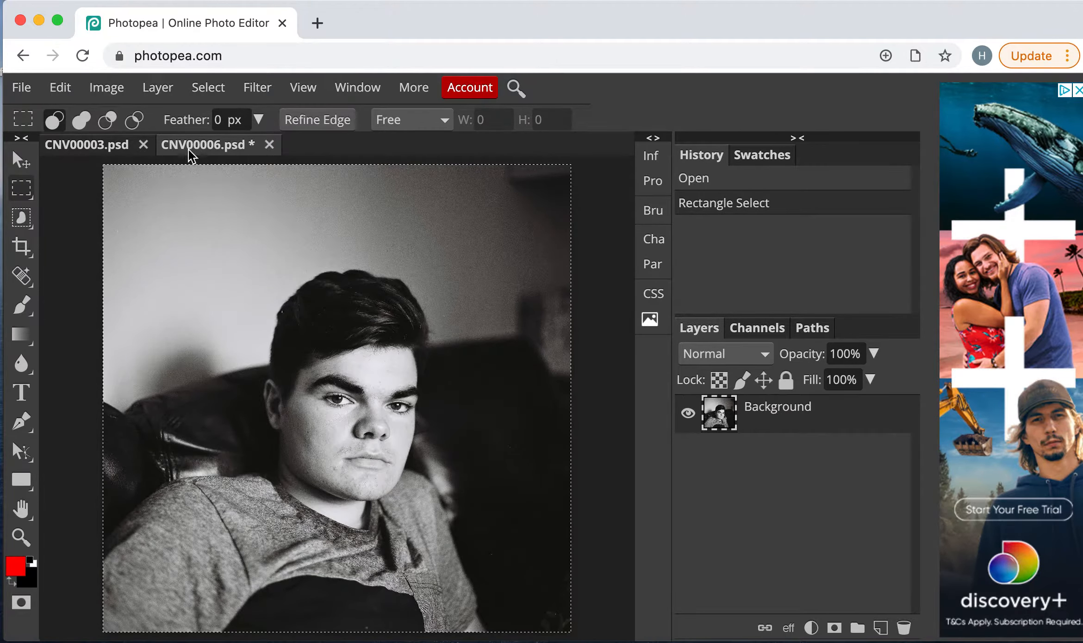
click(60, 87)
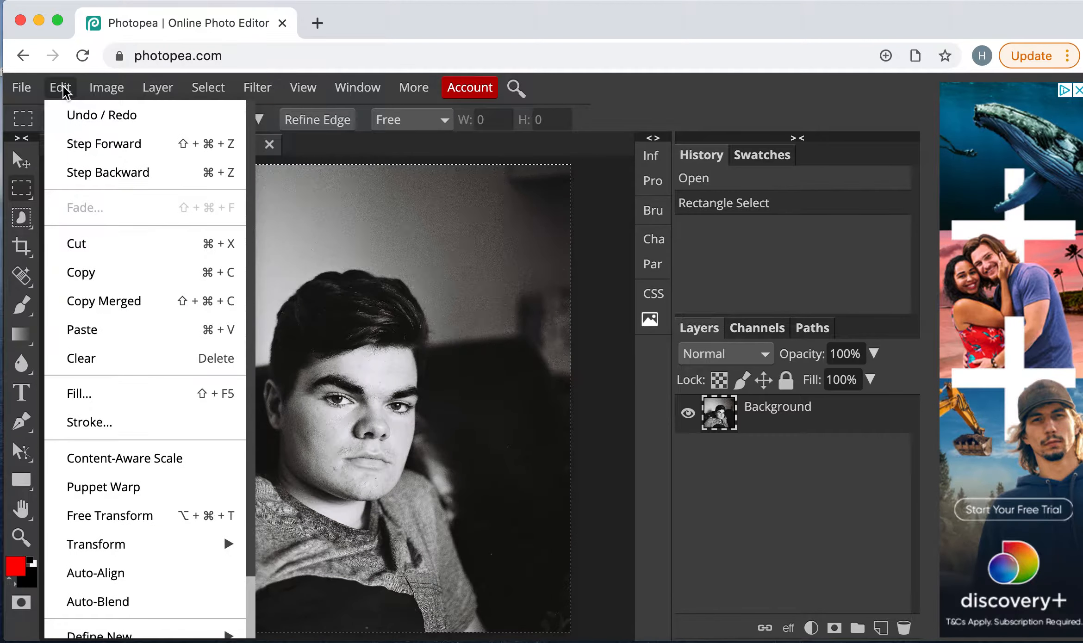
click(94, 277)
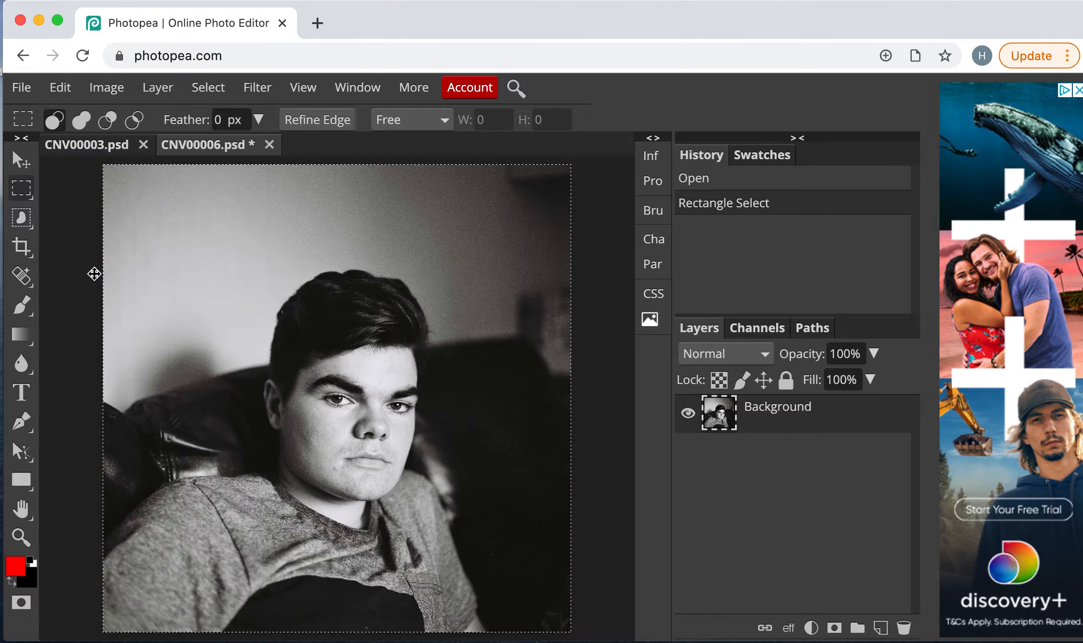
Step: Paste the copied portrait into the CNV00003 document as a layer above the branch photo
click(76, 145)
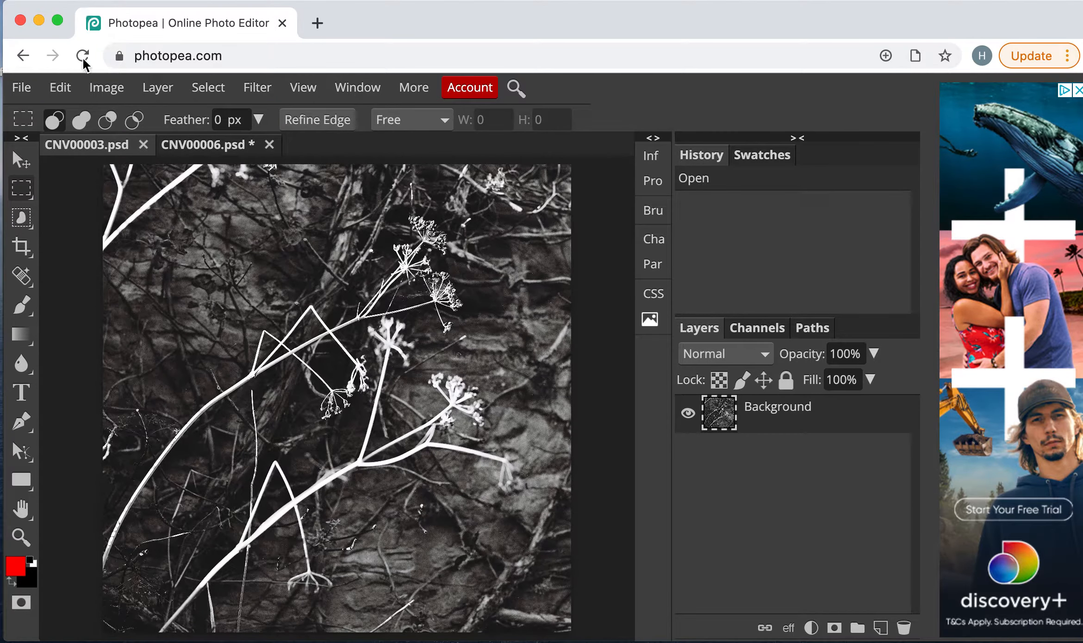
click(65, 90)
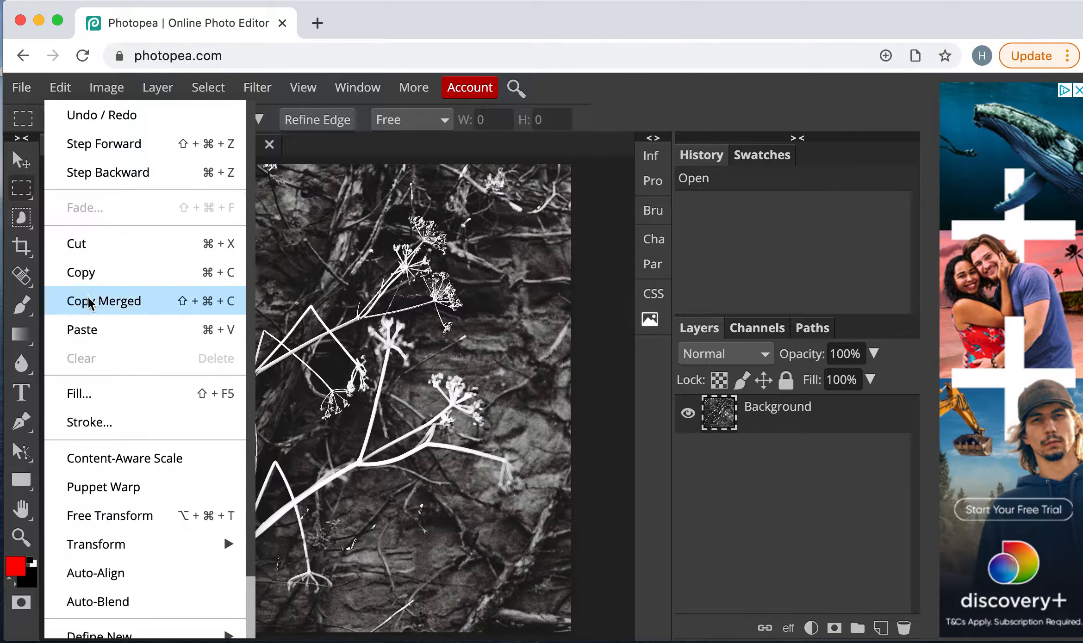
click(89, 330)
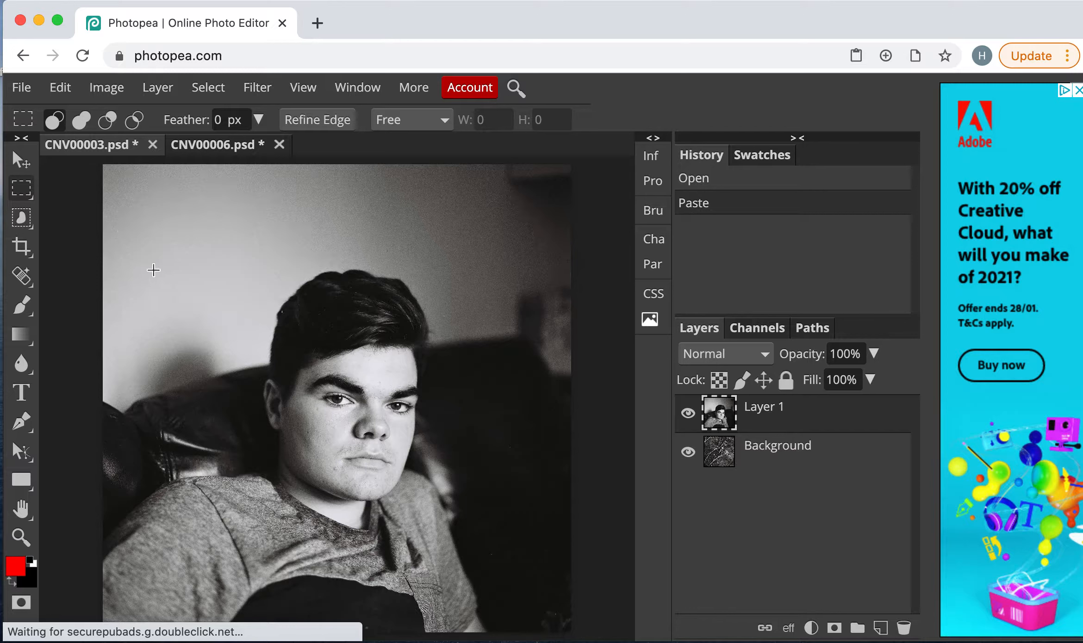
Step: Toggle the portrait layer's visibility off and on, try its opacity at 75%, and restore it to 100%
click(687, 416)
click(688, 416)
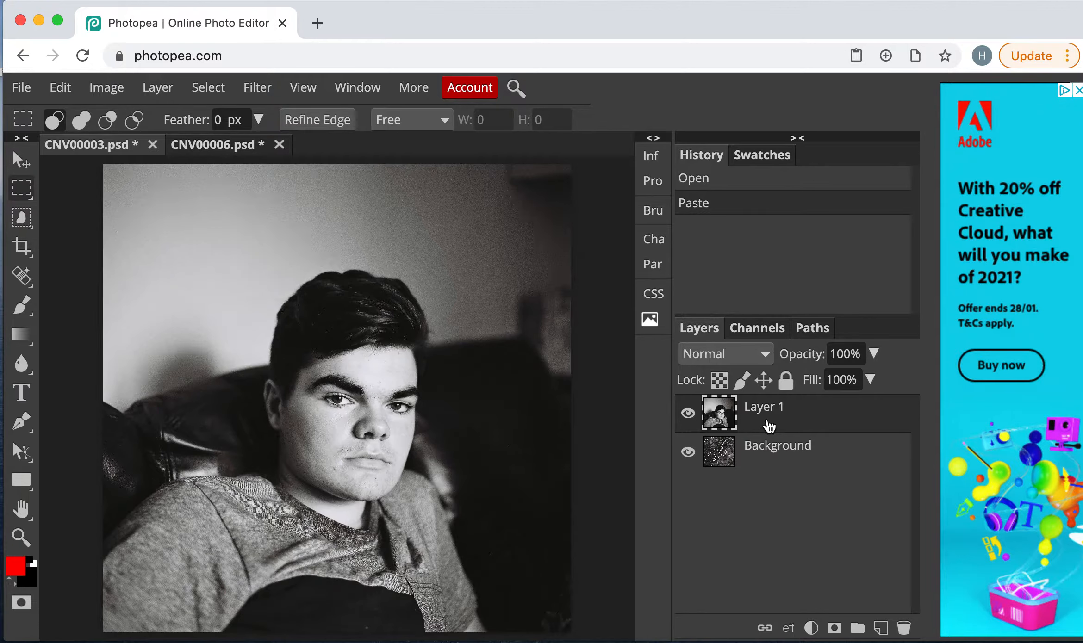
click(872, 357)
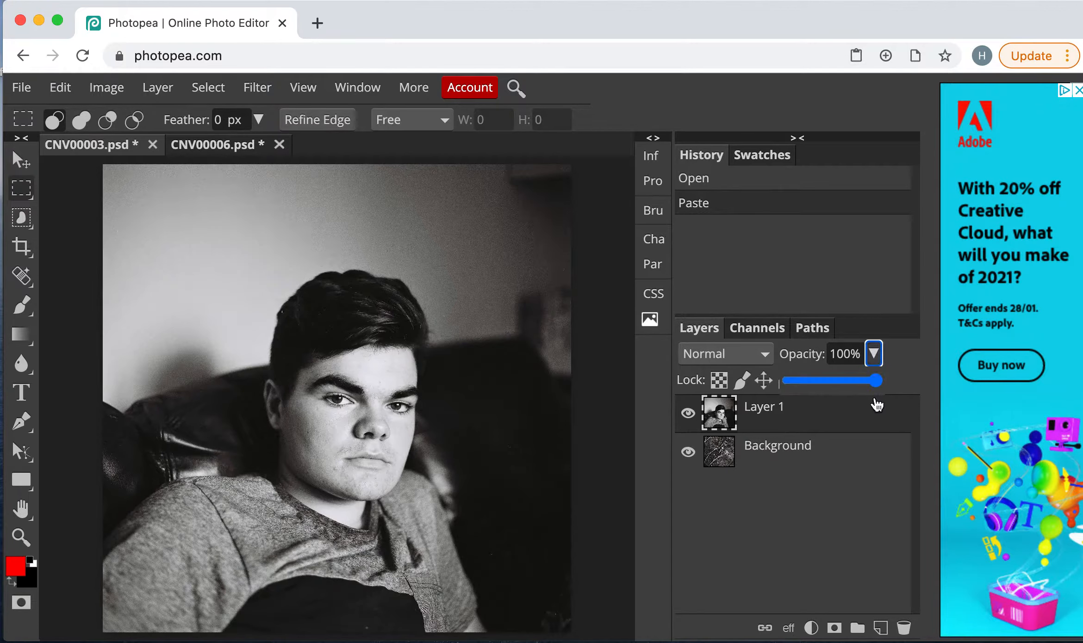
drag(875, 381, 854, 386)
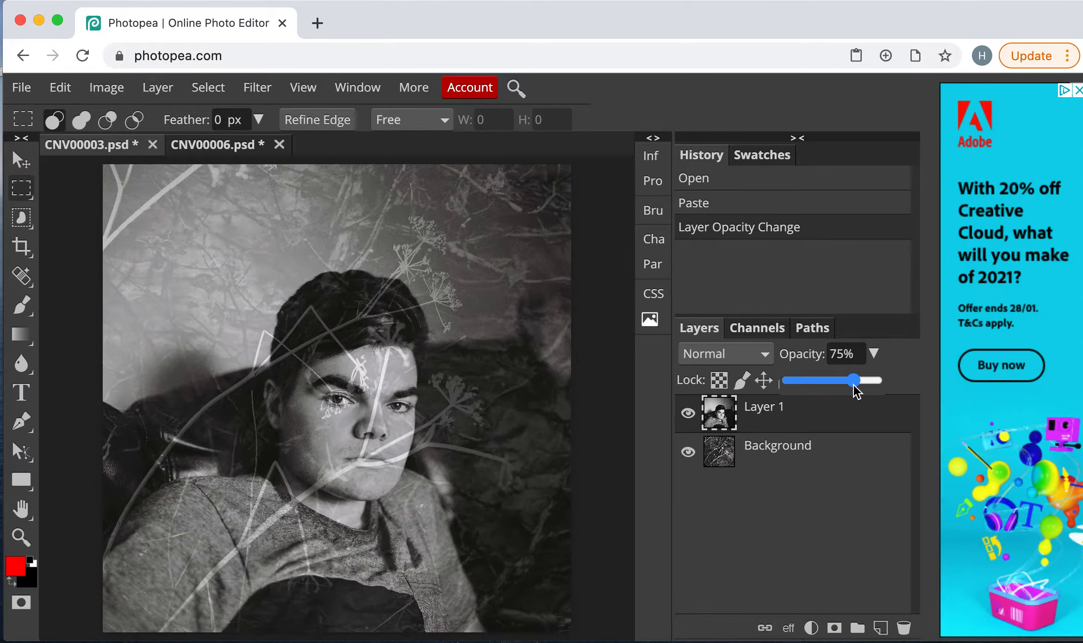
drag(854, 385, 883, 383)
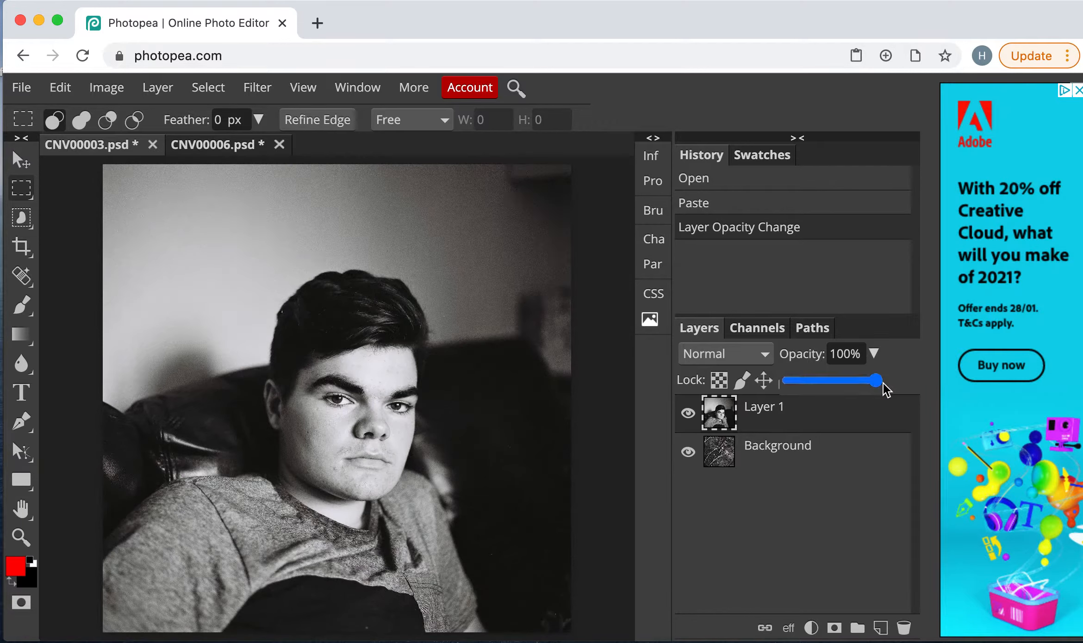
Step: Set the blend mode of the portrait layer to Hard Light
click(765, 355)
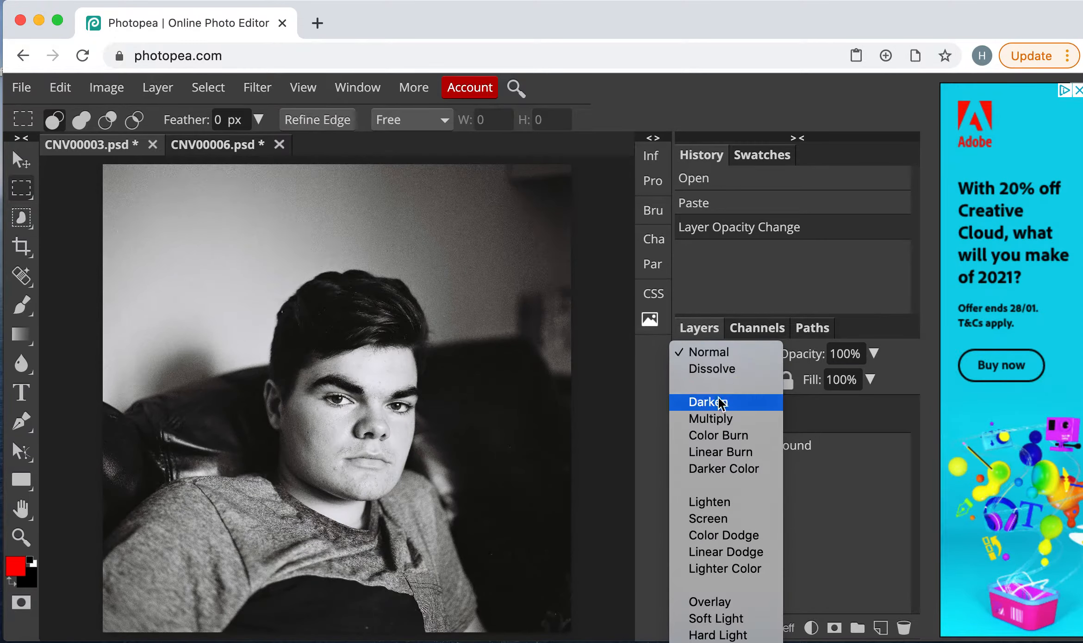
scroll(696, 552, down, 1)
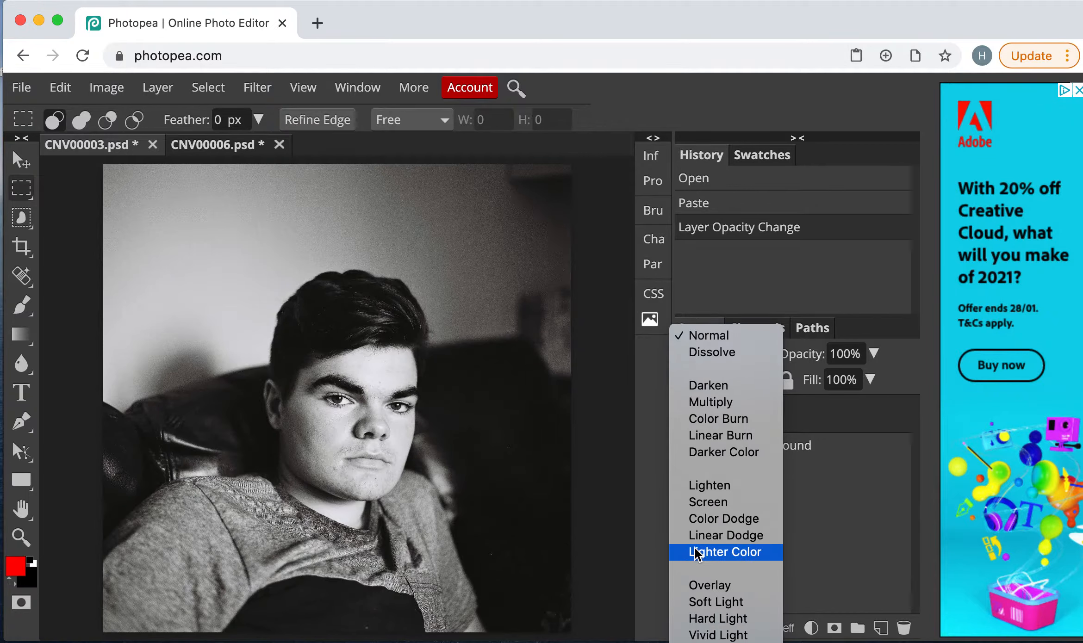
click(698, 618)
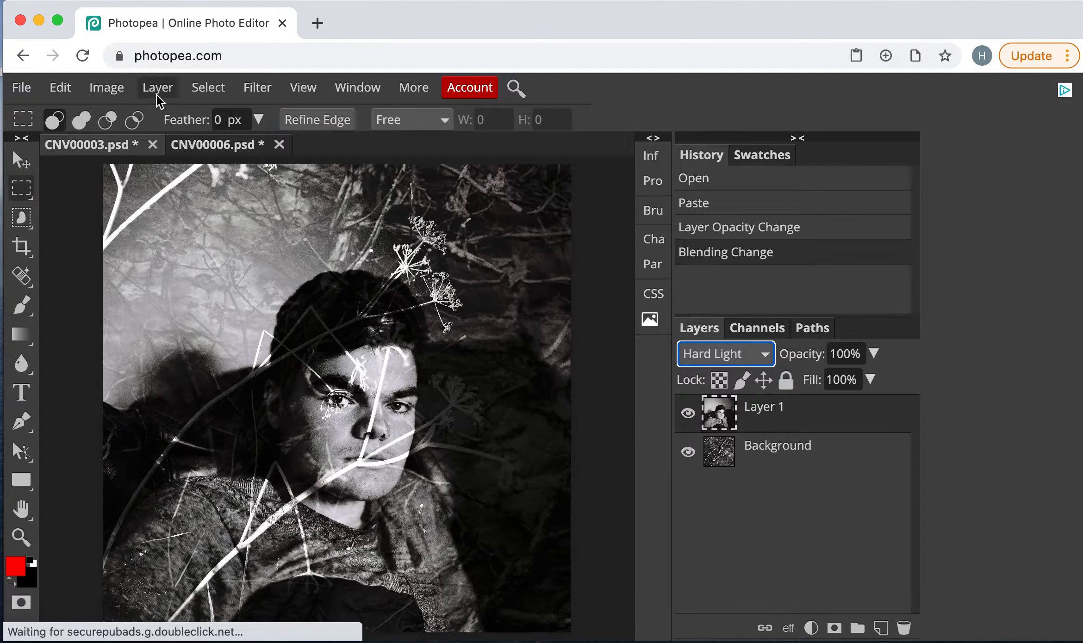
Step: Add a new empty layer above the portrait layer and hide the Background layer
click(156, 95)
mouse_move(212, 113)
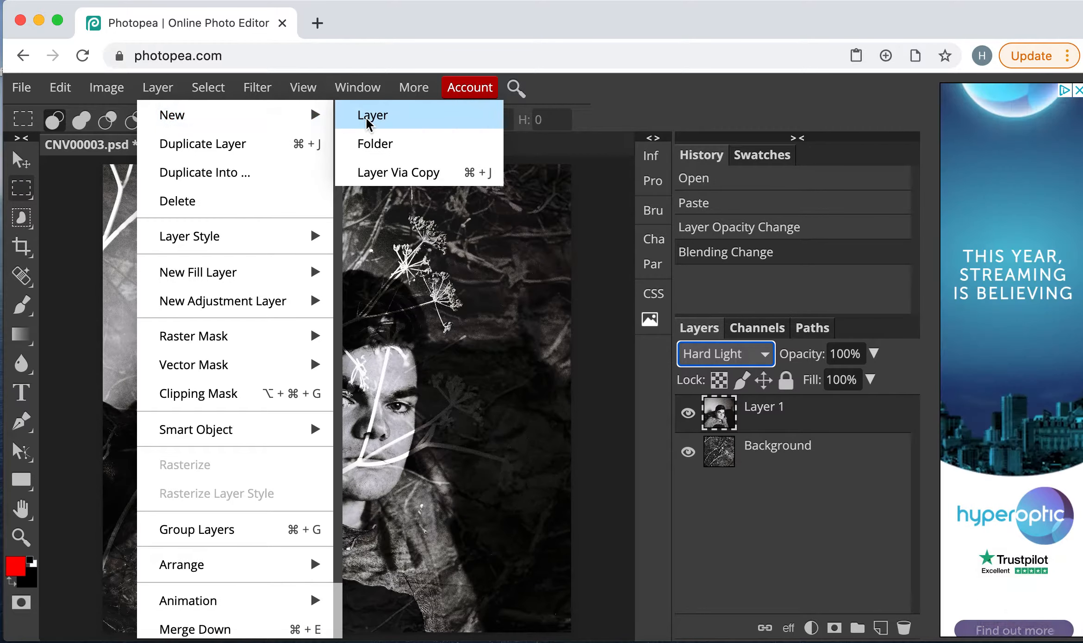
click(363, 113)
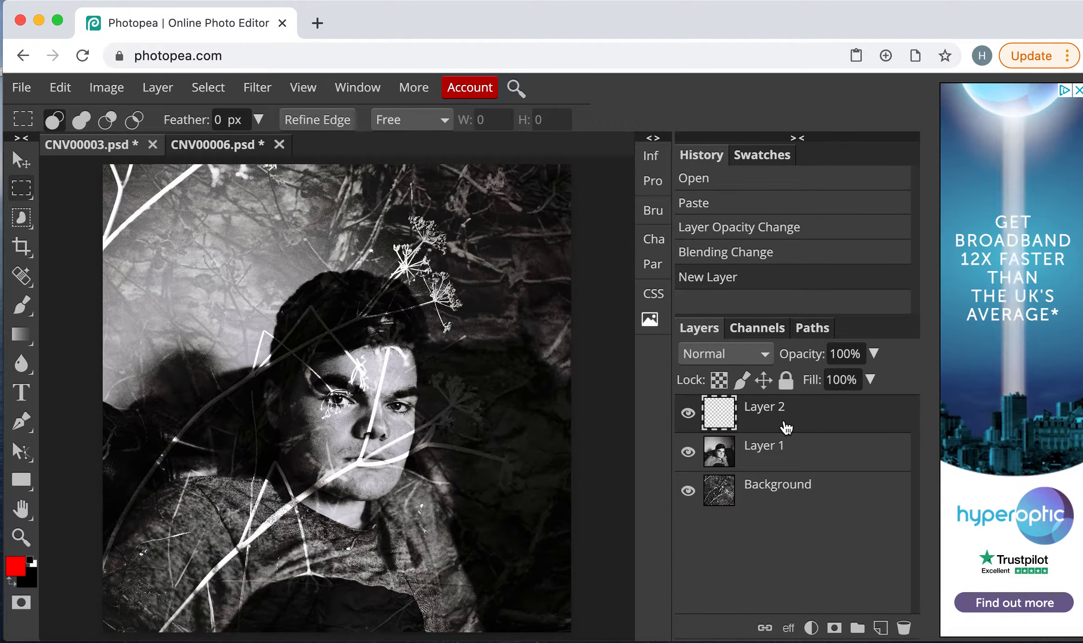
click(689, 491)
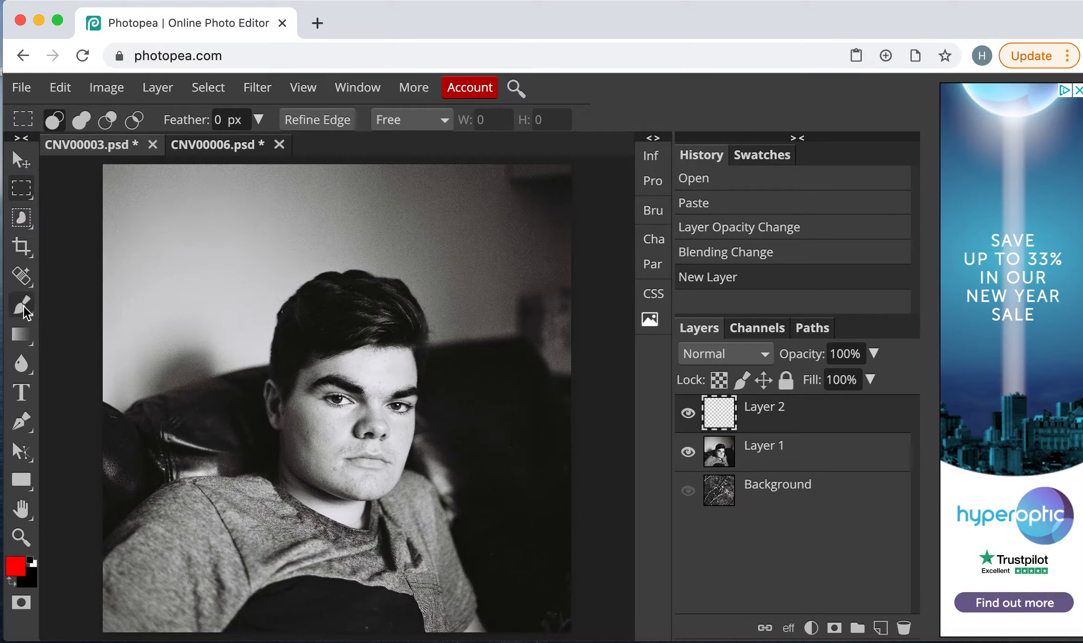
Step: Set up the Brush tool with the soft round 24 preset, 0% hardness and a size of 212 px
click(23, 306)
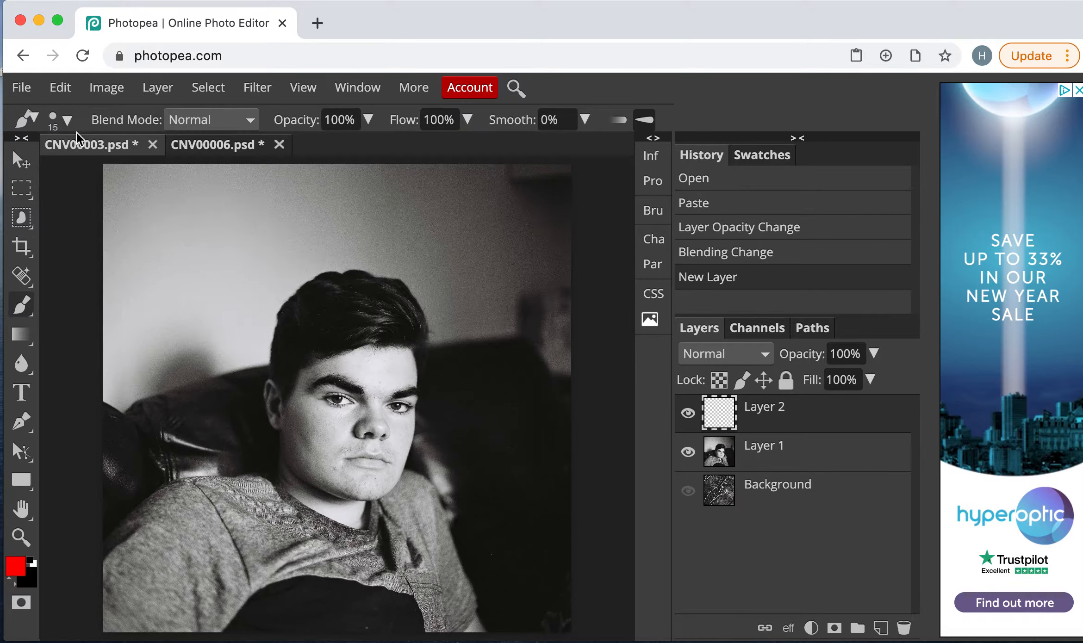
click(67, 120)
drag(151, 175, 174, 171)
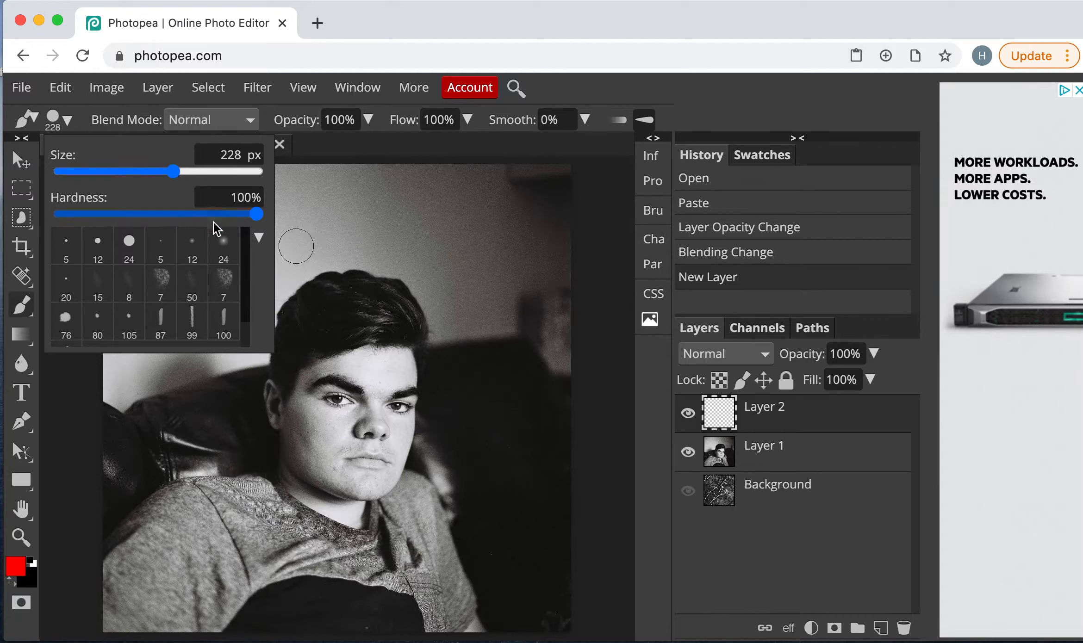
click(225, 246)
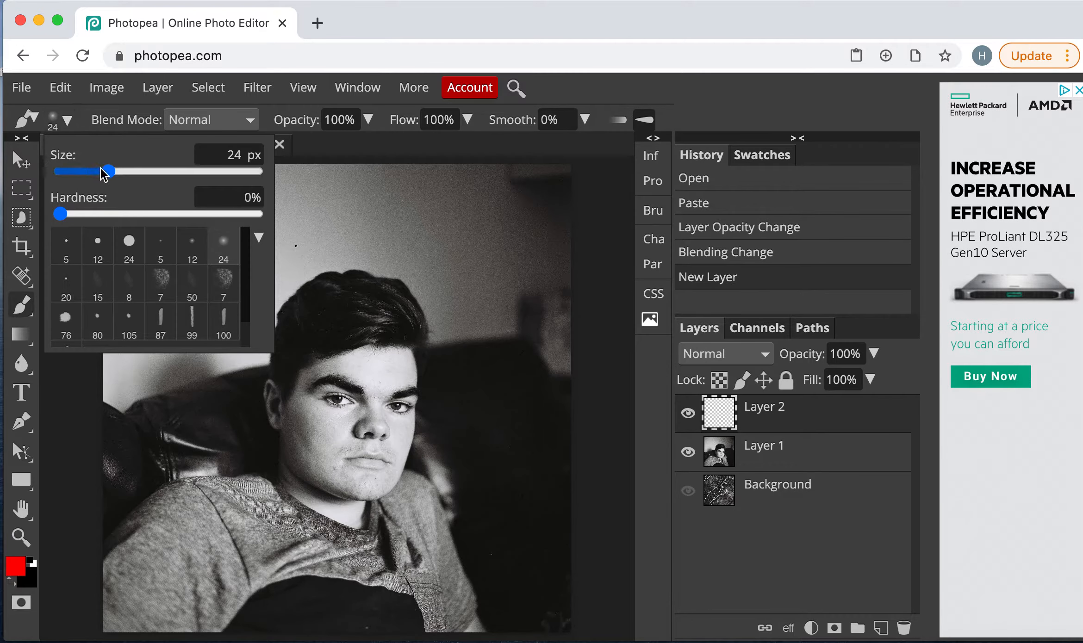
drag(110, 174, 170, 171)
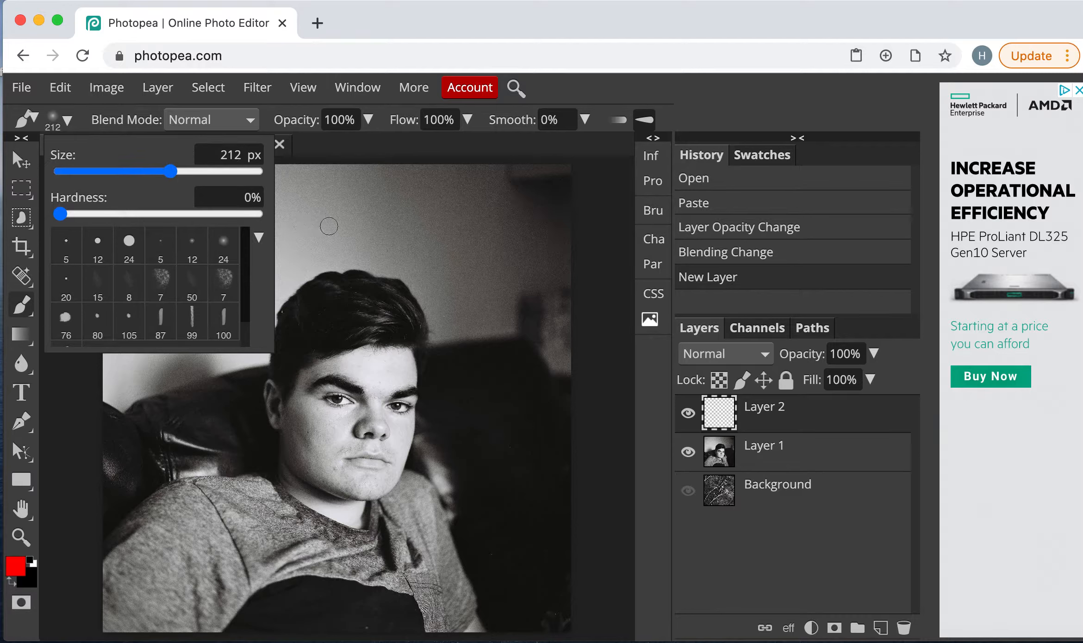
Step: Paint one red test dab on the wall above the head, and set the foreground colour to off-white fbf8f8
click(373, 226)
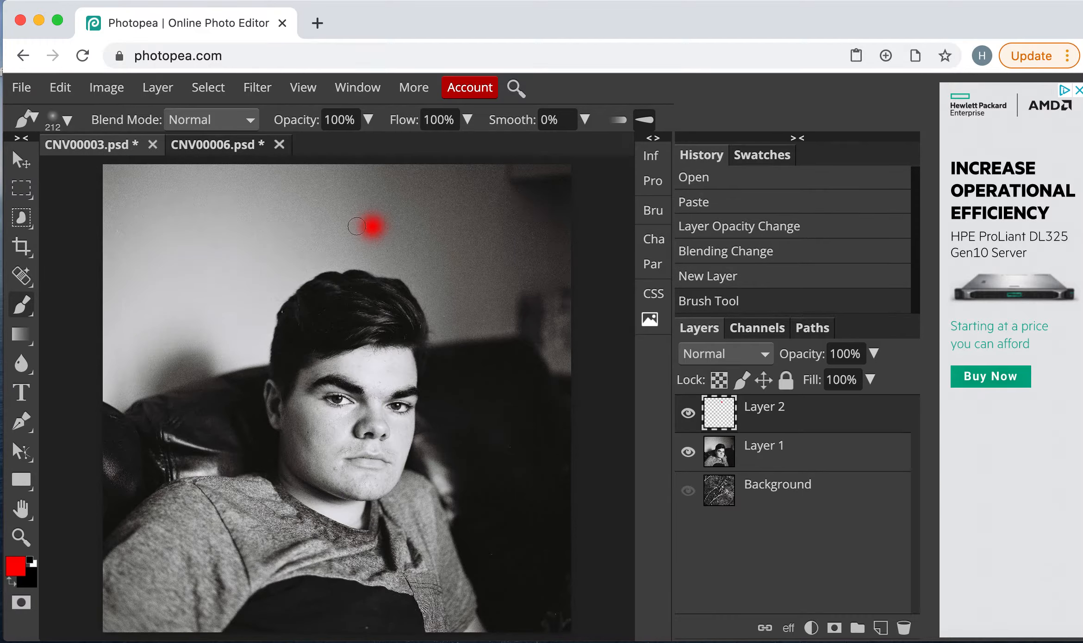
click(16, 567)
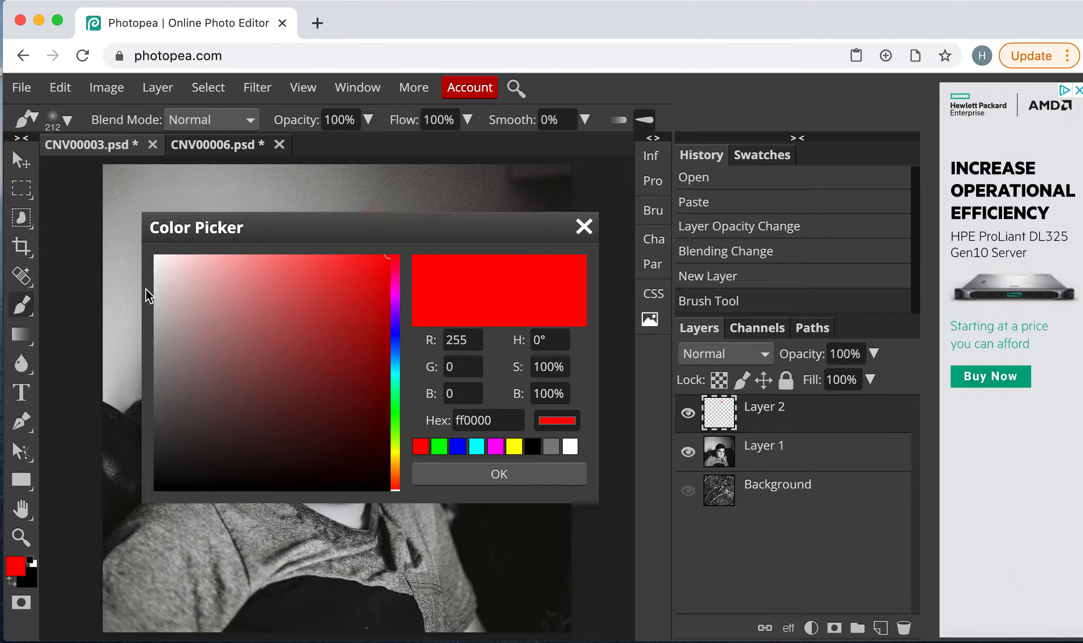
click(157, 260)
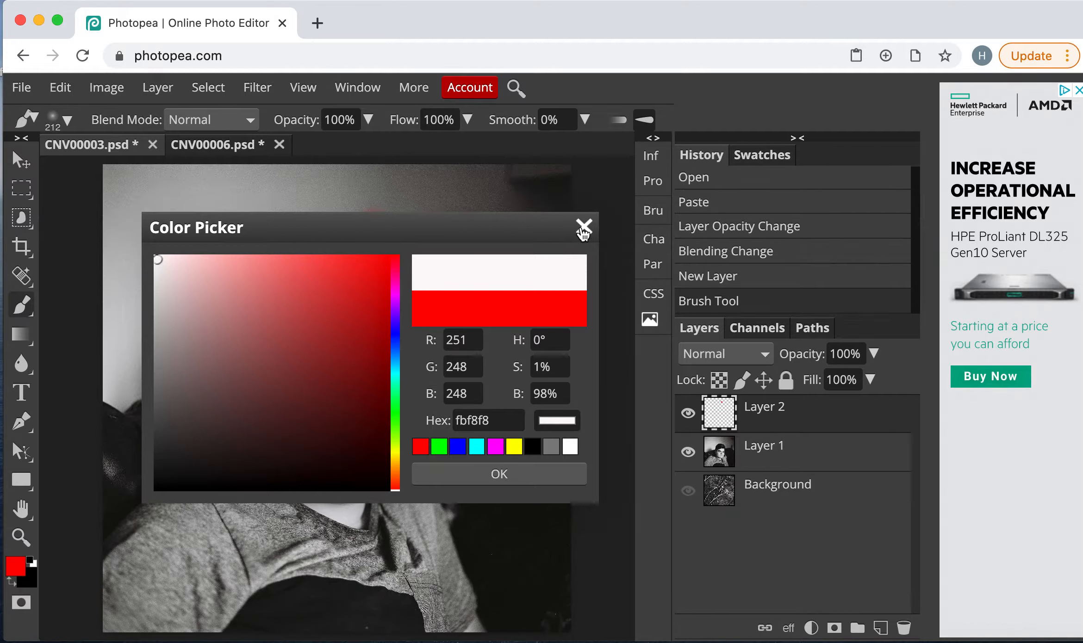
click(510, 470)
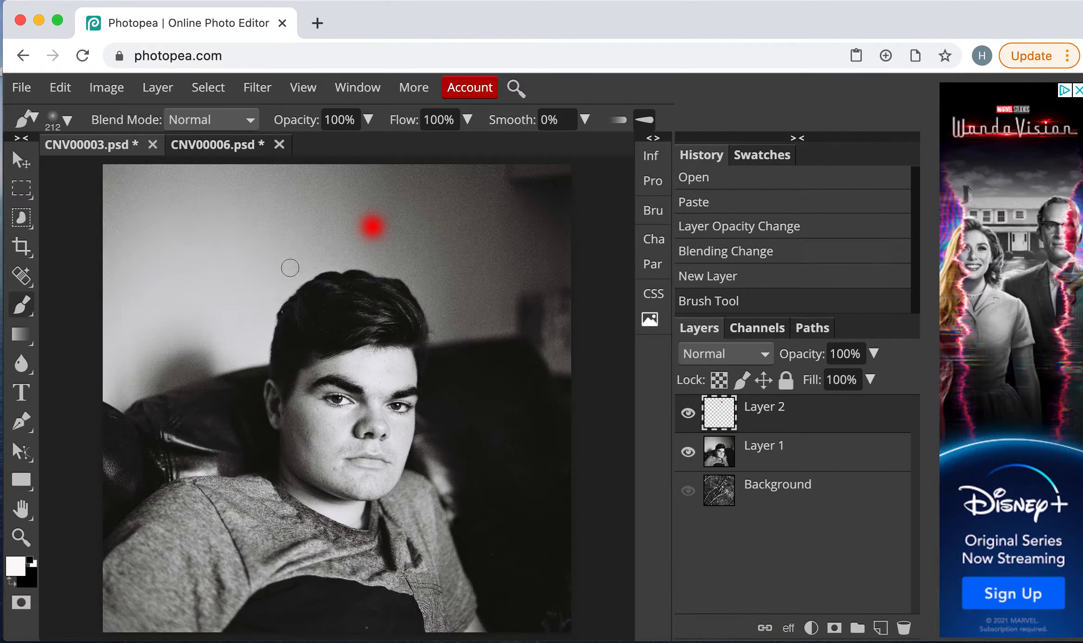
Step: Paint an off-white band along the edge of the shoulder on the picture's left, from the image edge up to the neck
scroll(286, 283, up, 5)
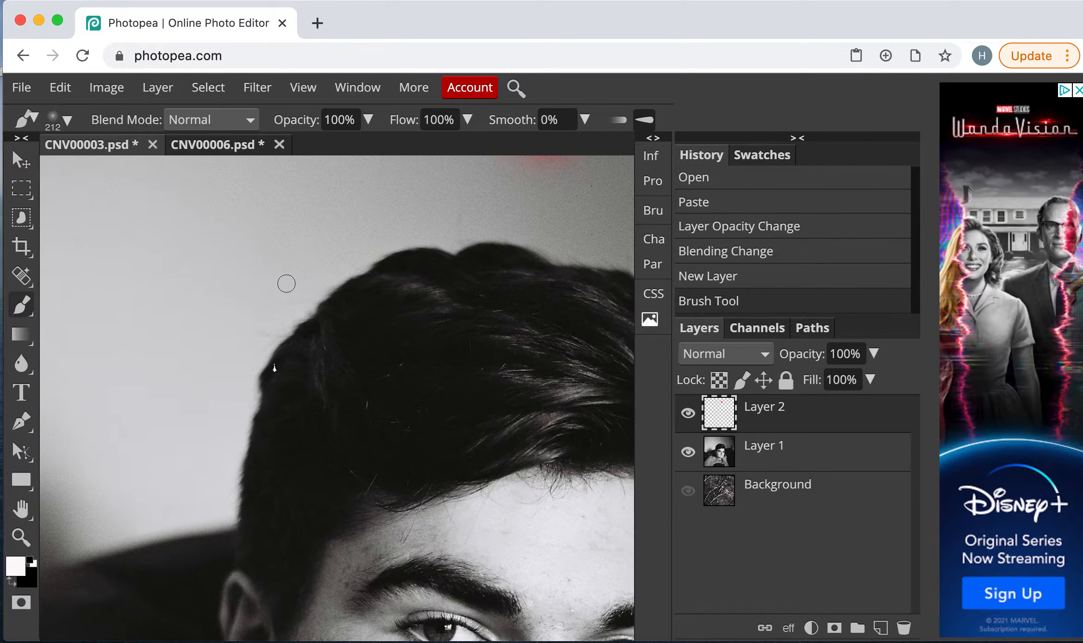
scroll(235, 368, down, 10)
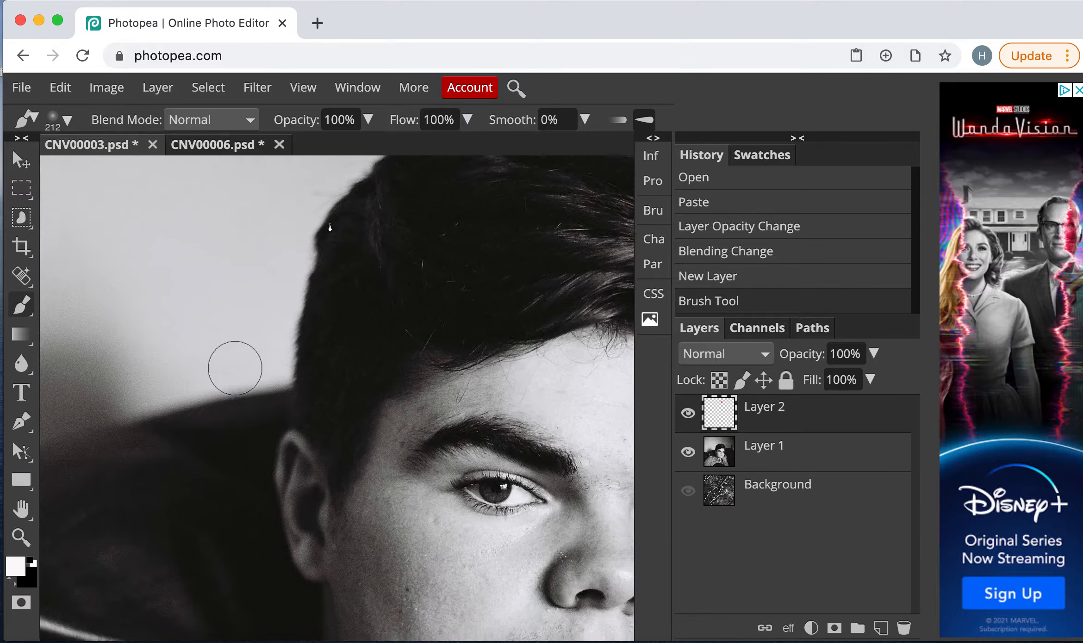
scroll(234, 368, down, 10)
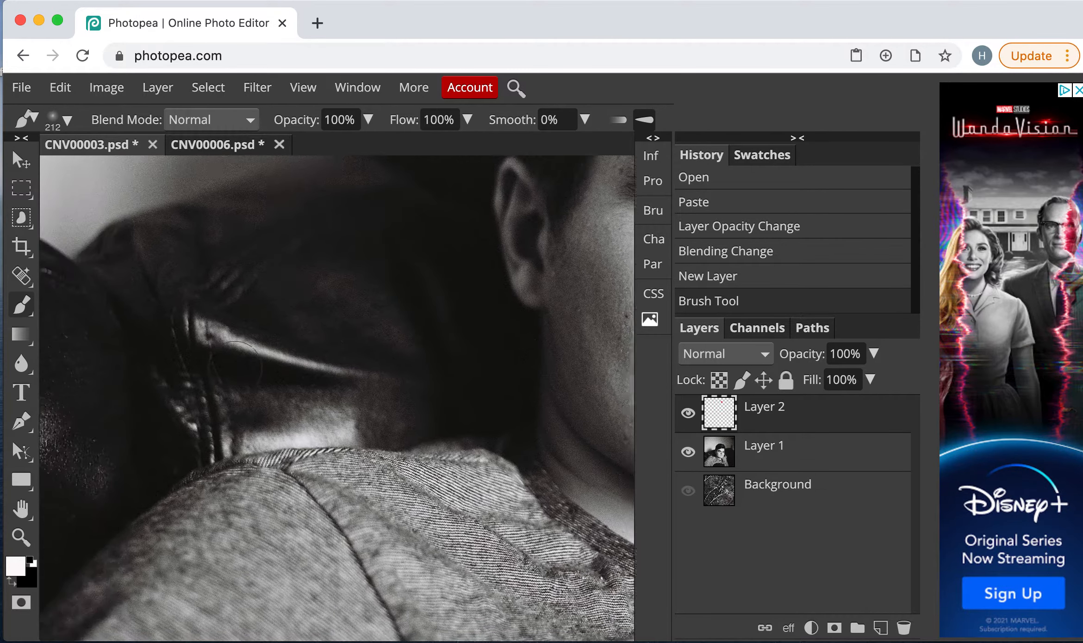
scroll(235, 369, down, 5)
scroll(234, 368, left, 5)
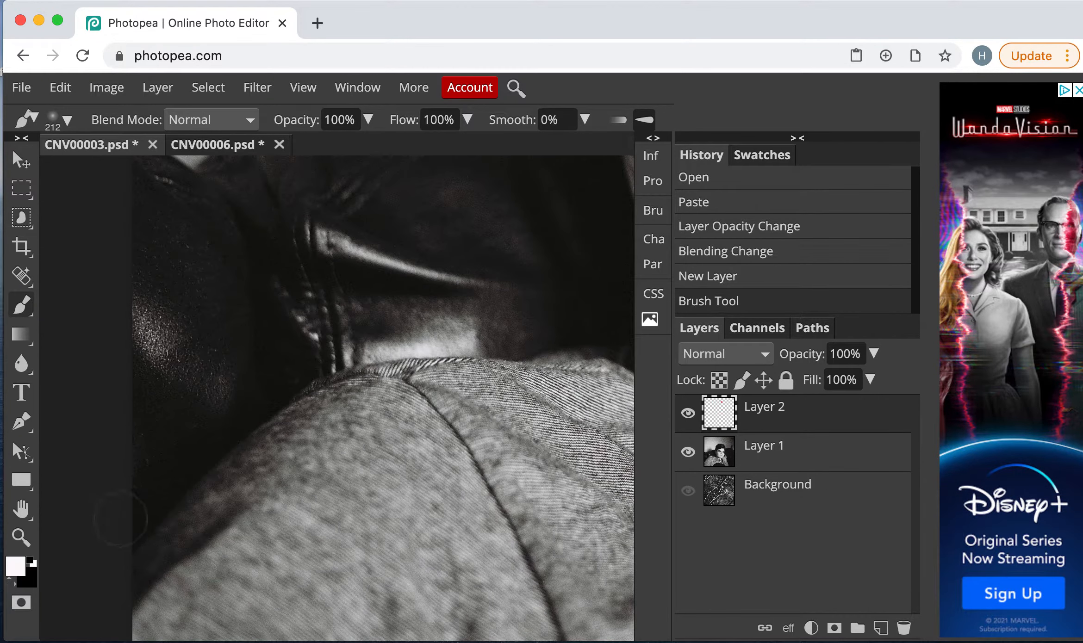
mouse_move(120, 521)
mouse_down()
mouse_move(218, 418)
mouse_move(331, 360)
mouse_move(405, 334)
mouse_move(524, 329)
mouse_move(519, 336)
mouse_up()
scroll(520, 337, right, 4)
scroll(519, 337, down, 1)
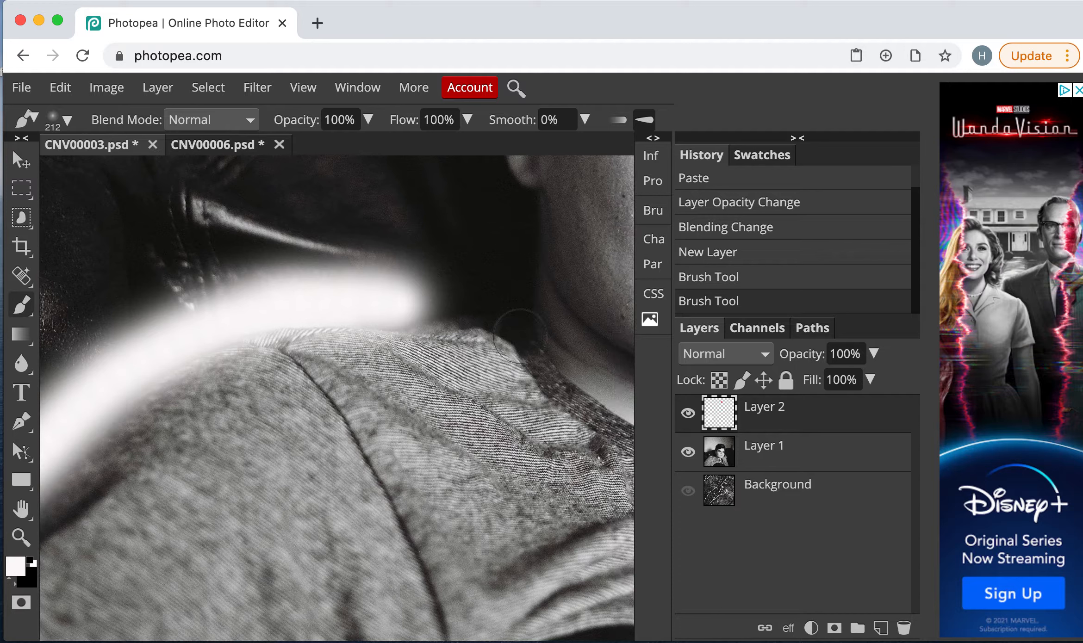
mouse_move(412, 293)
mouse_down()
mouse_move(513, 314)
mouse_move(498, 203)
mouse_up()
Step: Continue the off-white outline from the neck up past the ear and along the side of the hair
scroll(498, 210, up, 5)
scroll(498, 210, right, 1)
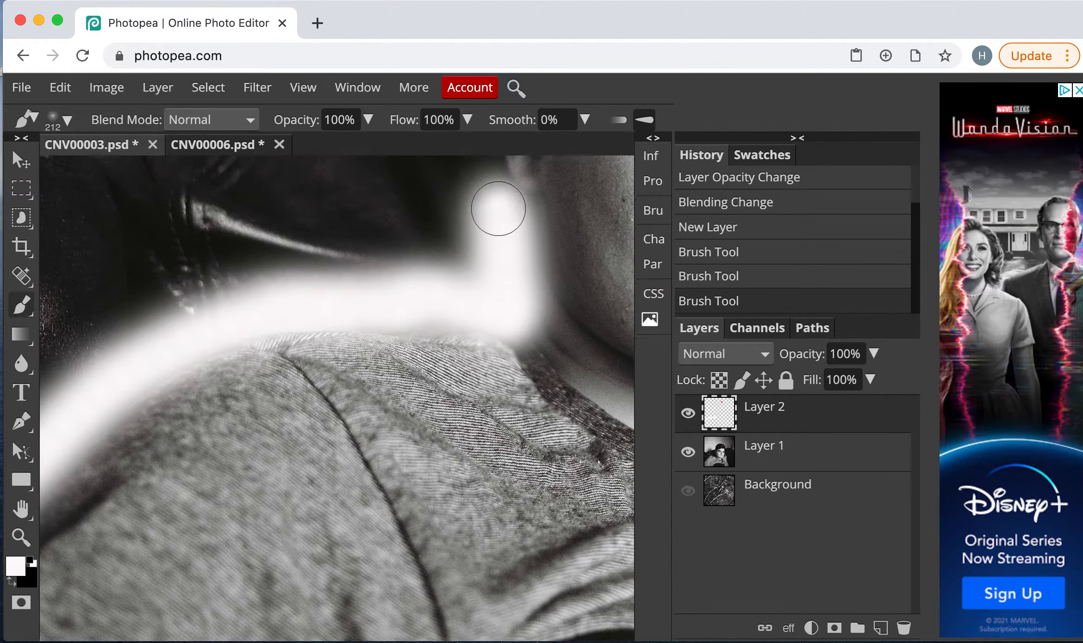
scroll(500, 208, up, 5)
scroll(501, 208, right, 1)
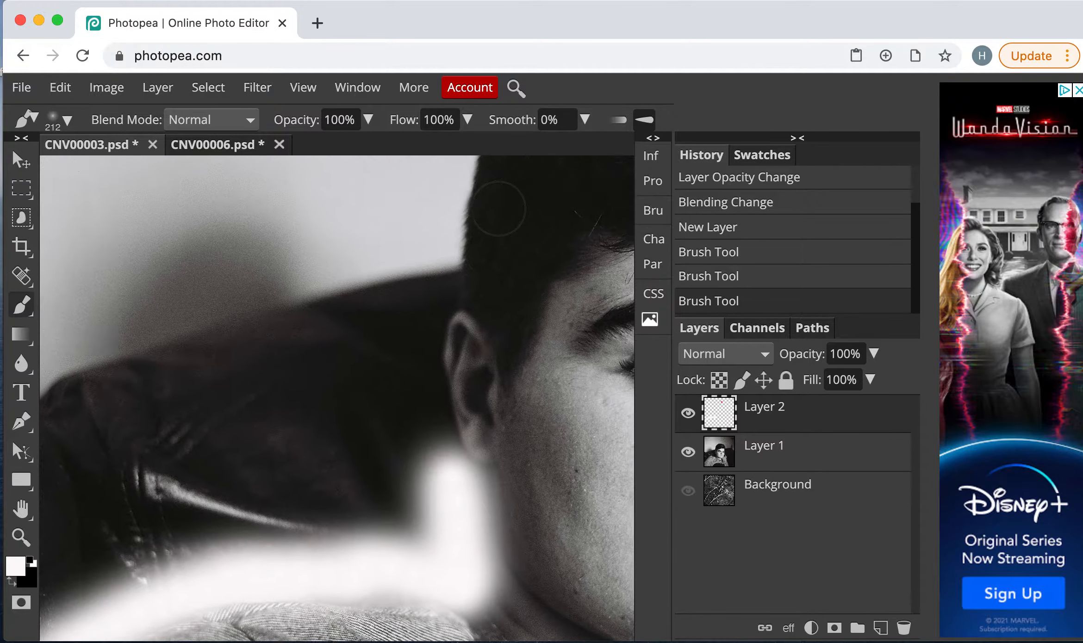
mouse_move(438, 476)
mouse_down()
mouse_move(424, 439)
mouse_move(424, 290)
mouse_up()
scroll(418, 290, up, 4)
scroll(418, 290, right, 2)
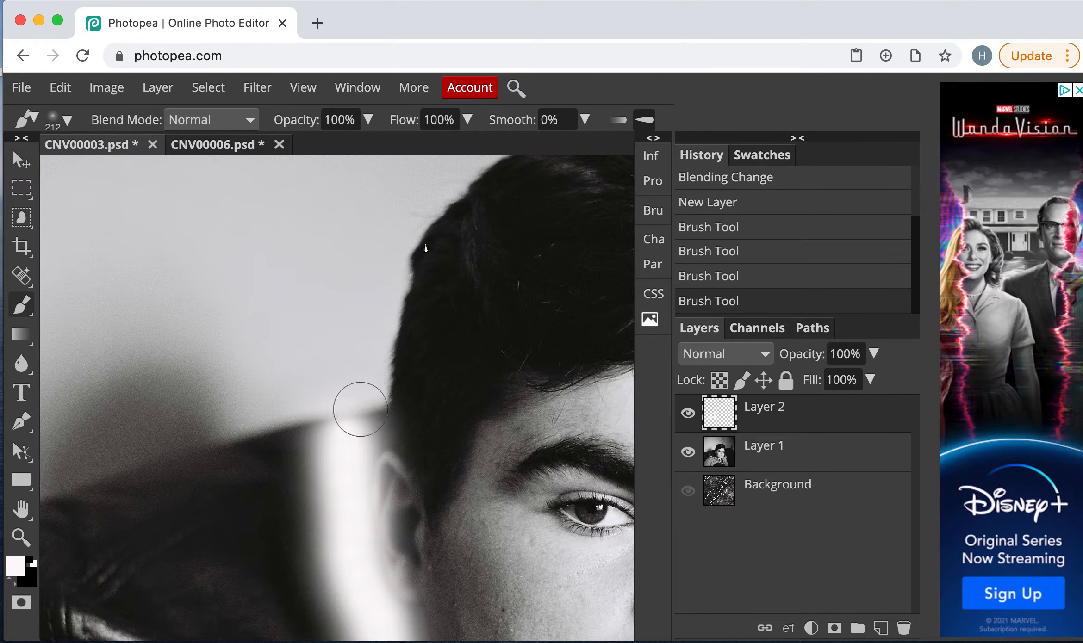
mouse_move(355, 423)
mouse_down()
mouse_move(360, 302)
mouse_move(411, 169)
mouse_up()
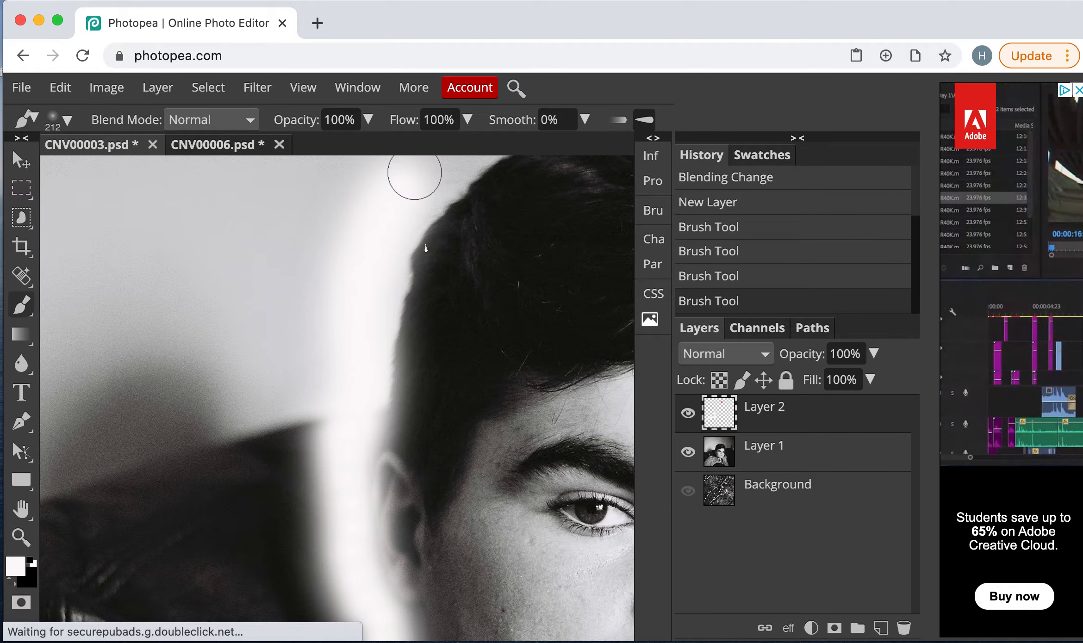
Step: Paint the off-white outline over the top of the hair and down its other side to the dark sofa
scroll(412, 171, up, 3)
scroll(412, 171, right, 3)
scroll(414, 172, up, 2)
scroll(414, 172, right, 3)
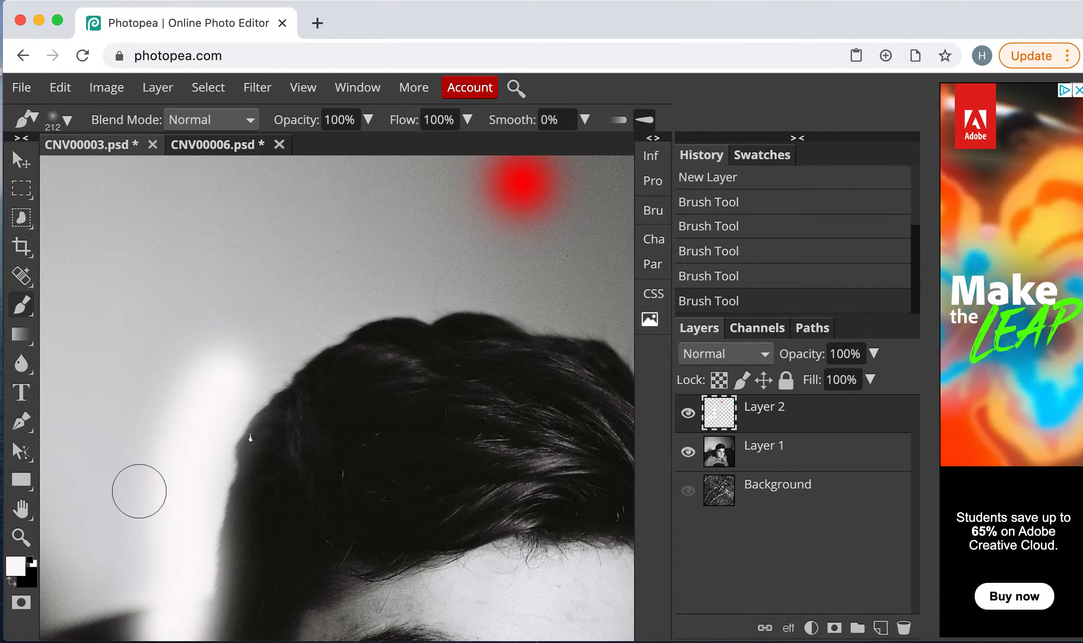
mouse_move(222, 378)
mouse_down()
mouse_move(285, 330)
mouse_move(404, 276)
mouse_move(550, 284)
mouse_up()
scroll(550, 283, right, 8)
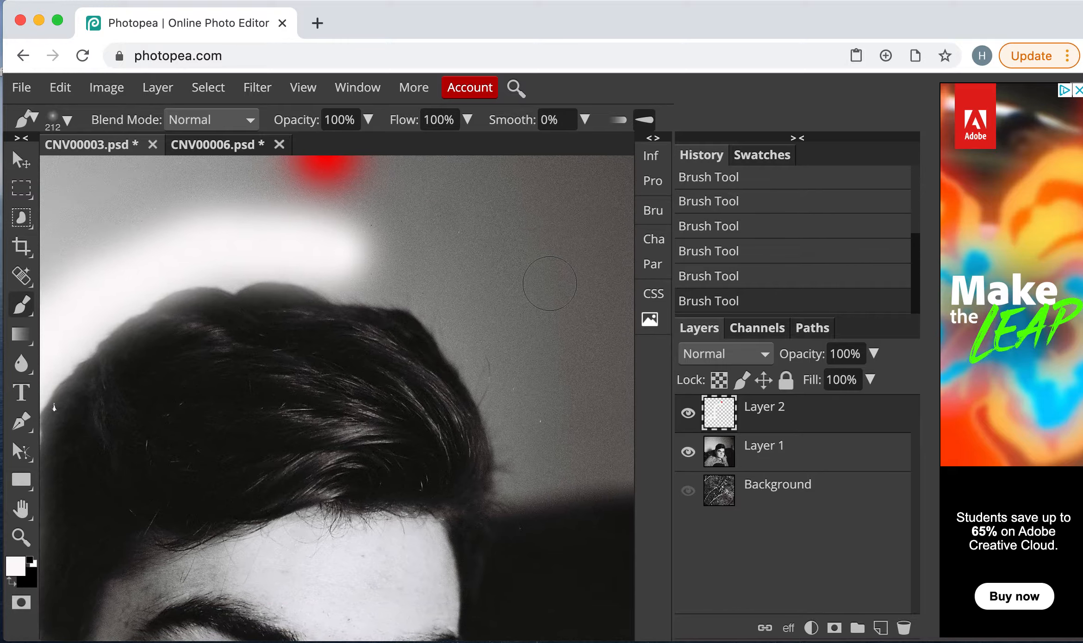
mouse_move(372, 278)
mouse_down()
mouse_move(482, 301)
mouse_move(537, 516)
mouse_up()
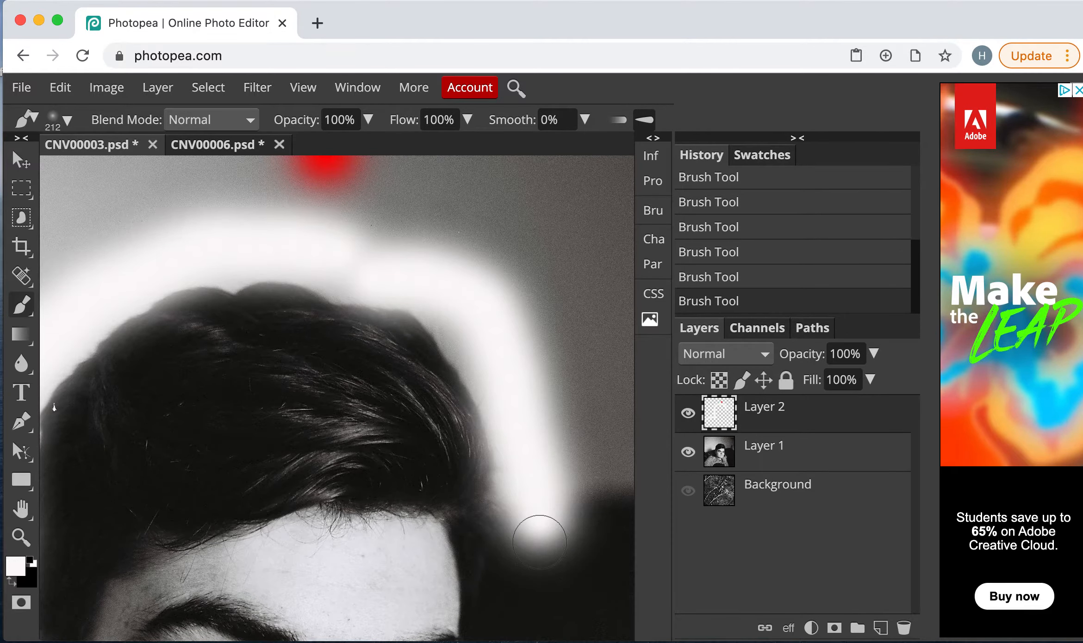
Step: Extend the off-white outline down beside the forehead and cheek to the jaw on the picture's right
scroll(514, 523, down, 4)
scroll(514, 523, right, 2)
mouse_move(456, 418)
mouse_down()
mouse_move(410, 443)
mouse_move(432, 489)
mouse_move(430, 551)
mouse_up()
scroll(431, 551, down, 3)
scroll(432, 552, down, 3)
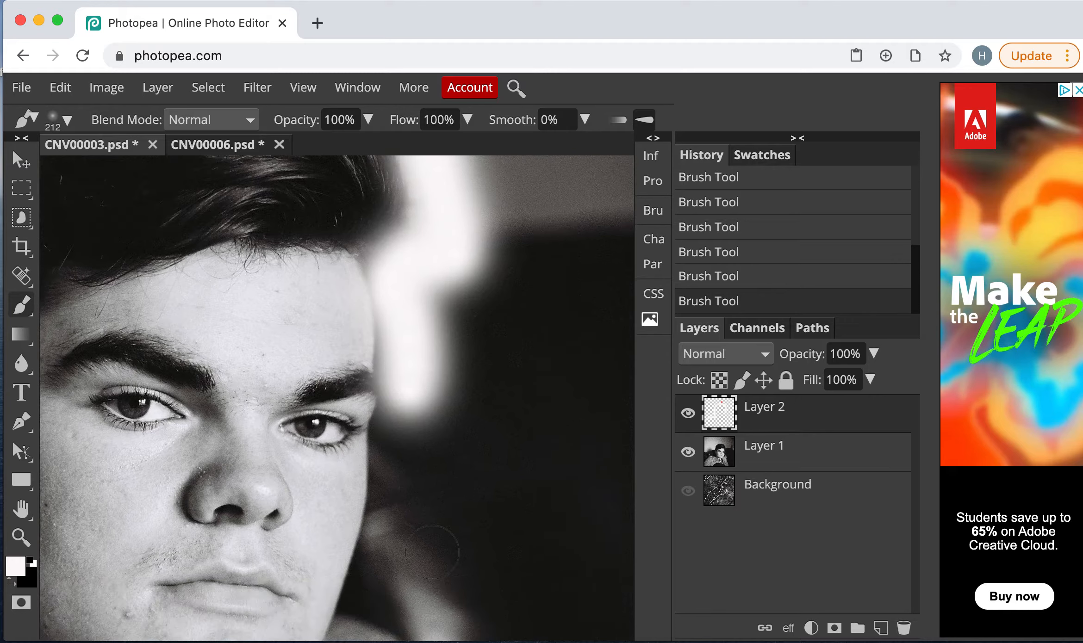
mouse_move(402, 366)
mouse_down()
mouse_move(381, 518)
mouse_move(357, 580)
mouse_up()
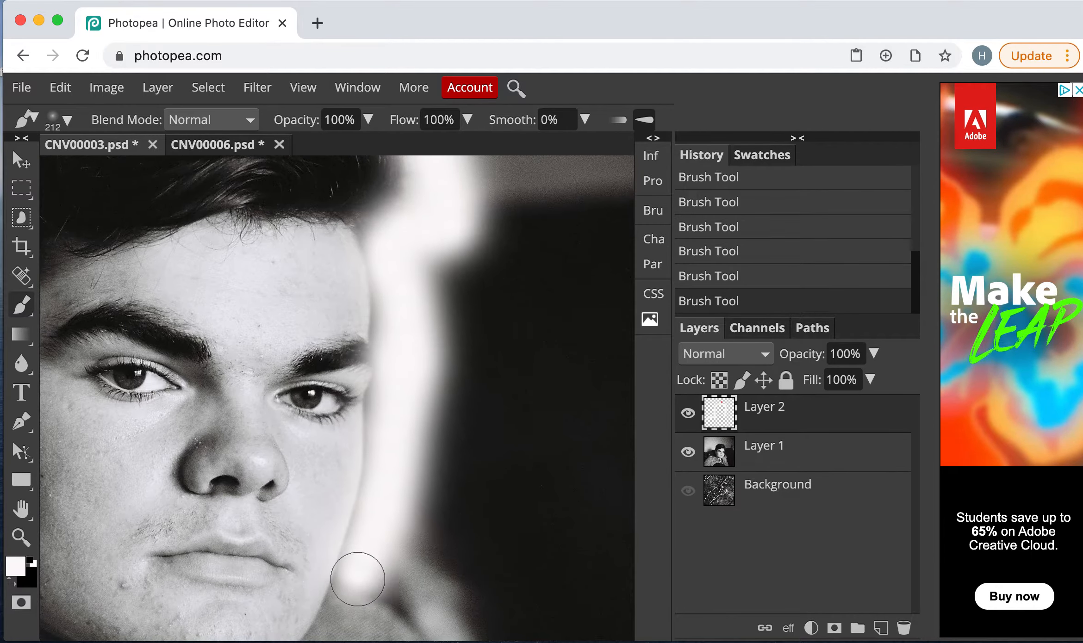
Step: Outline the shoulder and arm on the picture's right in off-white, down to the image's bottom edge
scroll(357, 579, down, 5)
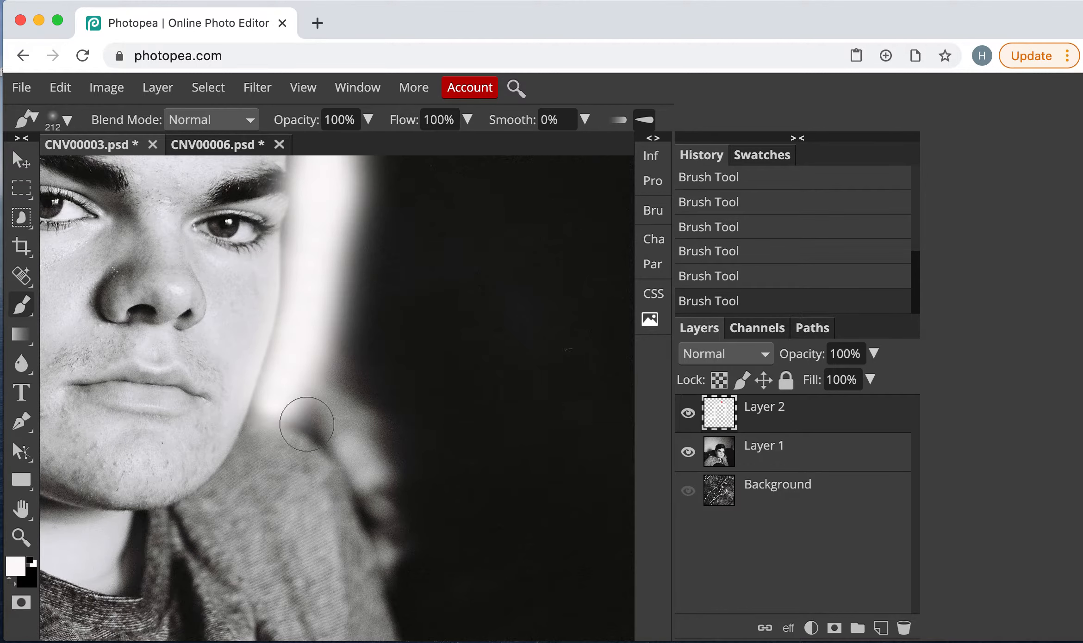
mouse_move(292, 401)
mouse_down()
mouse_move(376, 506)
mouse_move(403, 620)
mouse_up()
scroll(403, 620, down, 10)
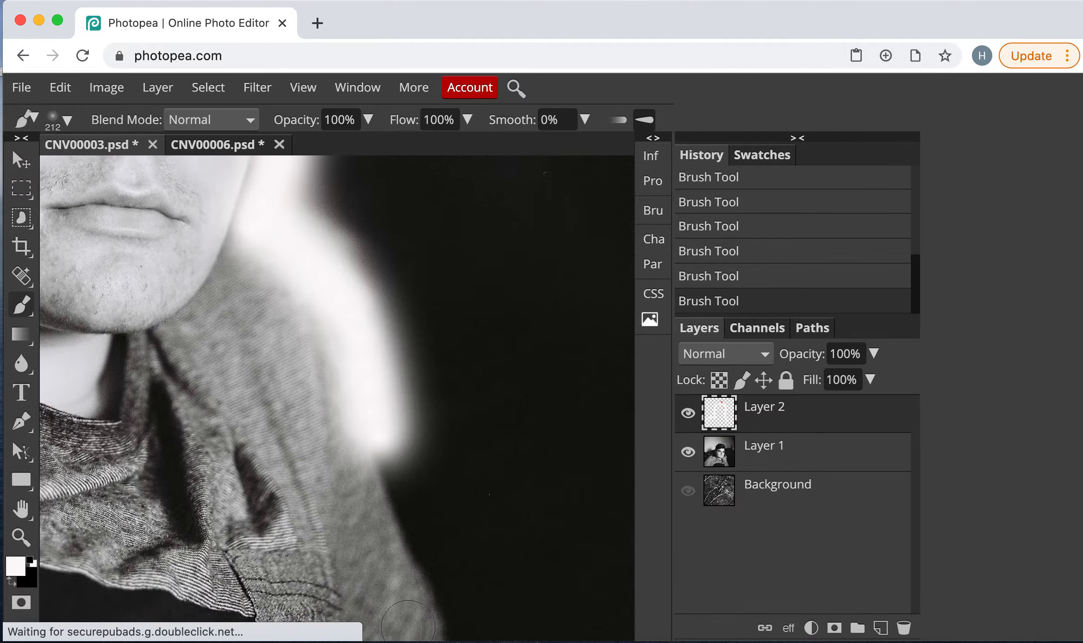
mouse_move(394, 322)
mouse_down()
mouse_move(379, 351)
mouse_move(421, 490)
mouse_move(492, 639)
mouse_up()
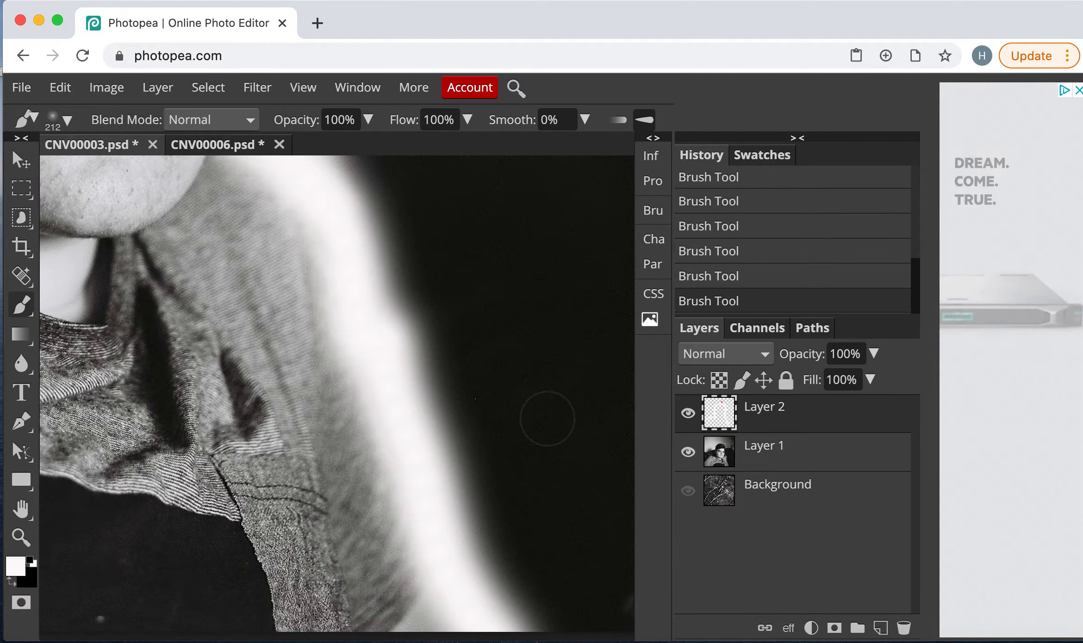
scroll(549, 418, down, 5)
scroll(568, 390, up, 4)
scroll(568, 390, down, 1)
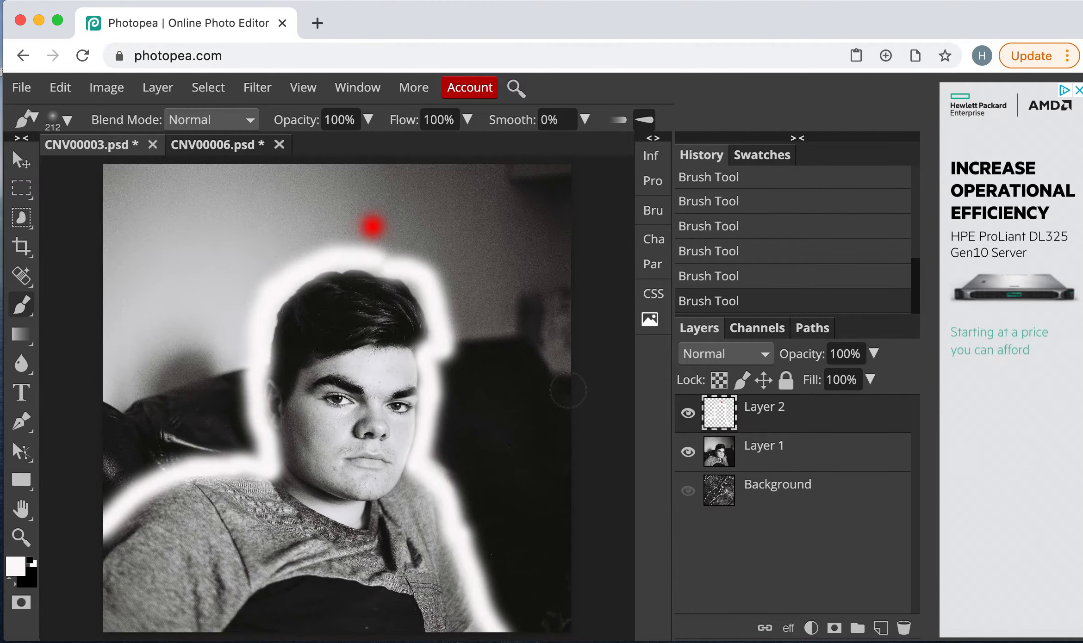
Step: Increase the brush size to 477 px and paint off-white over the wall above and beside the head, covering the red dab
click(59, 120)
click(210, 172)
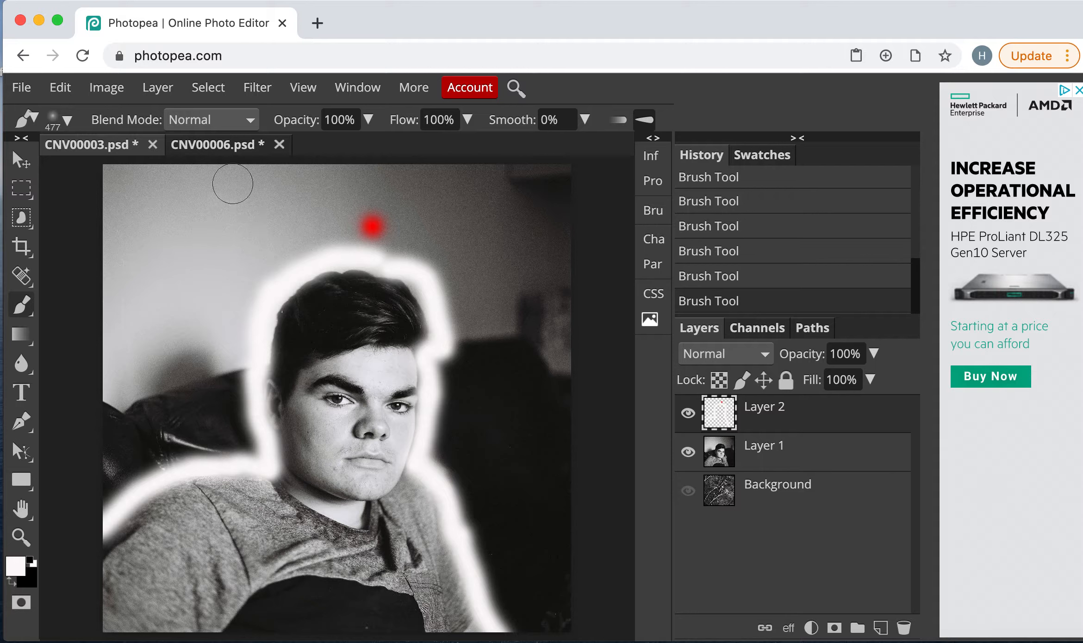
right_click(194, 209)
mouse_move(142, 224)
mouse_down()
mouse_move(106, 287)
mouse_move(125, 216)
mouse_move(110, 145)
mouse_move(127, 180)
mouse_move(267, 185)
mouse_move(141, 276)
mouse_move(130, 265)
mouse_move(156, 347)
mouse_move(133, 374)
mouse_move(158, 267)
mouse_move(154, 284)
mouse_move(200, 242)
mouse_move(247, 223)
mouse_move(256, 242)
mouse_move(407, 220)
mouse_move(189, 173)
mouse_move(381, 209)
mouse_move(366, 185)
mouse_move(440, 187)
mouse_move(376, 172)
mouse_move(456, 176)
mouse_move(401, 185)
mouse_move(670, 181)
mouse_move(595, 192)
mouse_move(550, 259)
mouse_move(553, 248)
mouse_move(518, 232)
mouse_move(523, 263)
mouse_move(512, 232)
mouse_move(483, 238)
mouse_move(442, 224)
mouse_move(403, 229)
mouse_move(434, 259)
mouse_move(316, 247)
mouse_up()
right_click(186, 324)
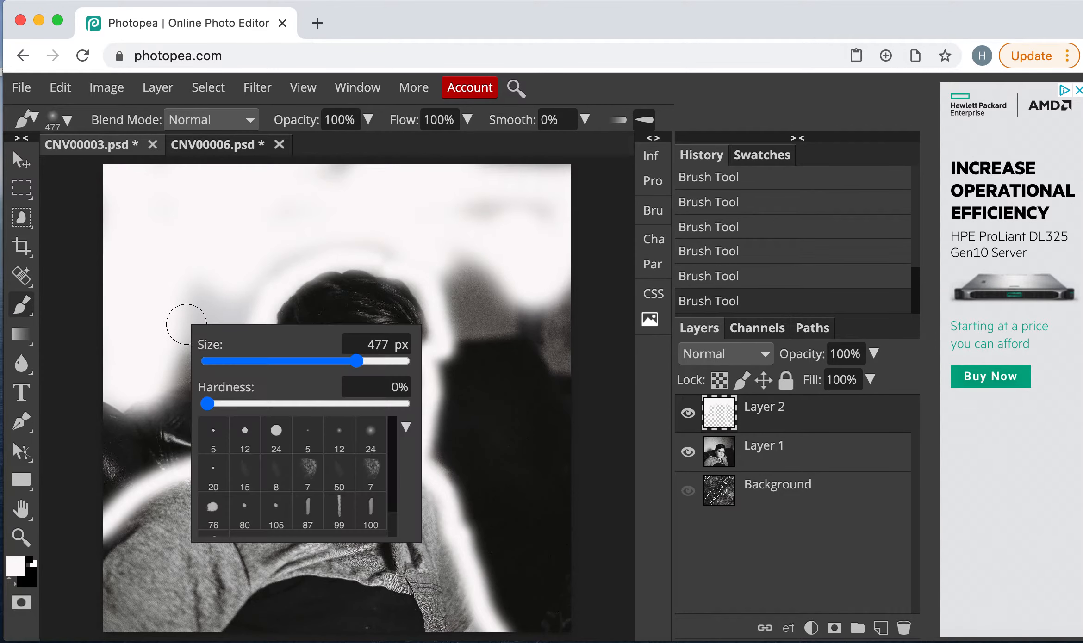
click(313, 208)
mouse_move(339, 192)
mouse_down()
mouse_move(284, 177)
mouse_move(354, 180)
mouse_up()
Step: Paint off-white over the remaining background on both sides of the person, covering the dark sofa and leftover grey patches
mouse_move(449, 266)
mouse_down()
mouse_move(460, 362)
mouse_move(479, 282)
mouse_move(479, 354)
mouse_move(518, 286)
mouse_move(519, 396)
mouse_move(544, 361)
mouse_up()
right_click(549, 331)
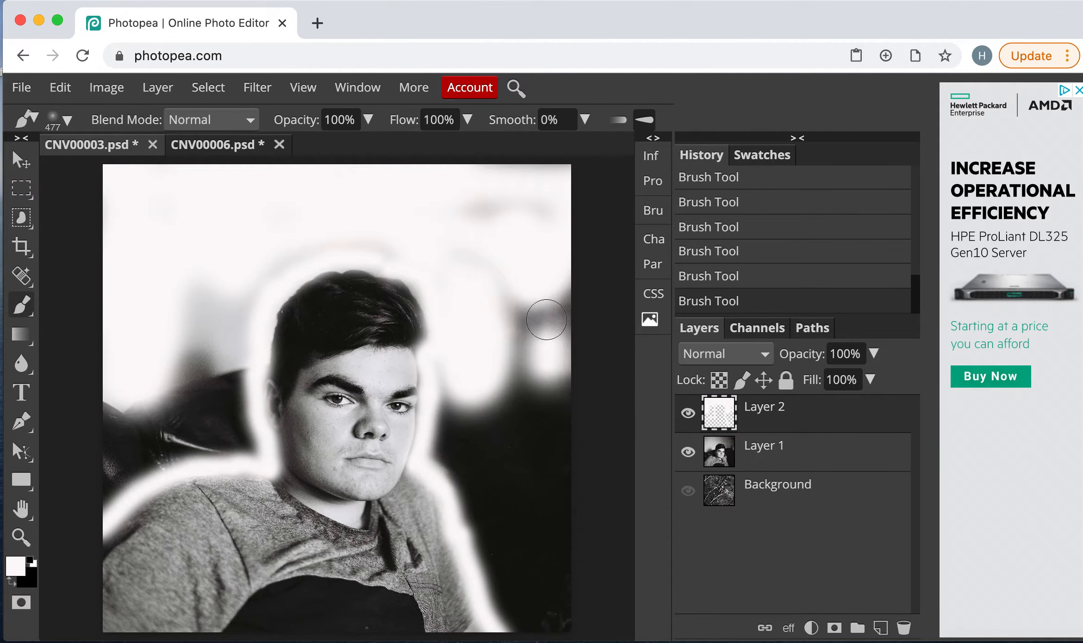
right_click(554, 354)
mouse_move(496, 387)
mouse_down()
mouse_move(513, 308)
mouse_move(521, 298)
mouse_move(526, 338)
mouse_move(544, 304)
mouse_move(554, 343)
mouse_move(559, 325)
mouse_move(532, 482)
mouse_move(533, 424)
mouse_move(519, 437)
mouse_move(501, 395)
mouse_move(478, 427)
mouse_move(491, 434)
mouse_move(449, 401)
mouse_move(447, 435)
mouse_move(451, 471)
mouse_move(462, 374)
mouse_move(506, 501)
mouse_move(500, 531)
mouse_move(485, 489)
mouse_move(472, 486)
mouse_move(501, 549)
mouse_move(463, 498)
mouse_move(504, 619)
mouse_move(523, 631)
mouse_move(517, 580)
mouse_move(530, 567)
mouse_move(534, 606)
mouse_move(548, 476)
mouse_move(550, 505)
mouse_move(564, 437)
mouse_move(548, 641)
mouse_up()
drag(550, 462, 547, 444)
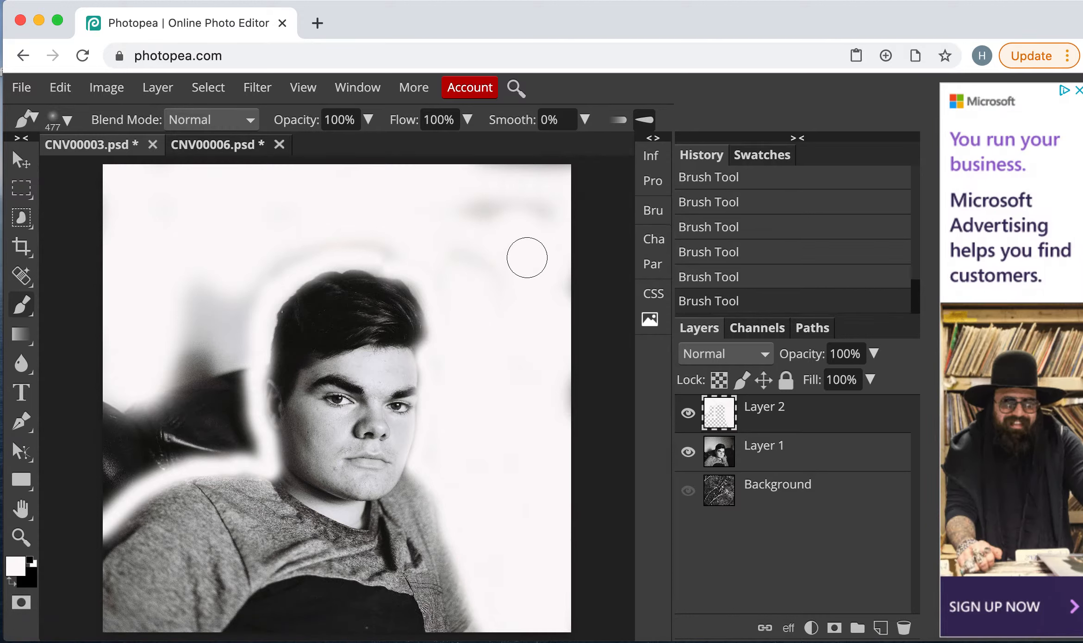
mouse_move(525, 239)
mouse_down()
mouse_move(467, 205)
mouse_move(493, 206)
mouse_move(511, 250)
mouse_move(492, 291)
mouse_move(460, 289)
mouse_move(447, 226)
mouse_move(413, 244)
mouse_move(339, 242)
mouse_move(272, 258)
mouse_move(212, 296)
mouse_move(181, 352)
mouse_move(188, 293)
mouse_move(179, 343)
mouse_move(224, 338)
mouse_move(257, 281)
mouse_move(214, 404)
mouse_move(105, 401)
mouse_move(101, 389)
mouse_move(108, 476)
mouse_move(95, 498)
mouse_move(129, 431)
mouse_move(136, 445)
mouse_move(107, 467)
mouse_move(99, 509)
mouse_move(150, 457)
mouse_move(184, 447)
mouse_move(182, 403)
mouse_move(208, 437)
mouse_move(216, 387)
mouse_move(236, 446)
mouse_move(228, 367)
mouse_move(234, 431)
mouse_up()
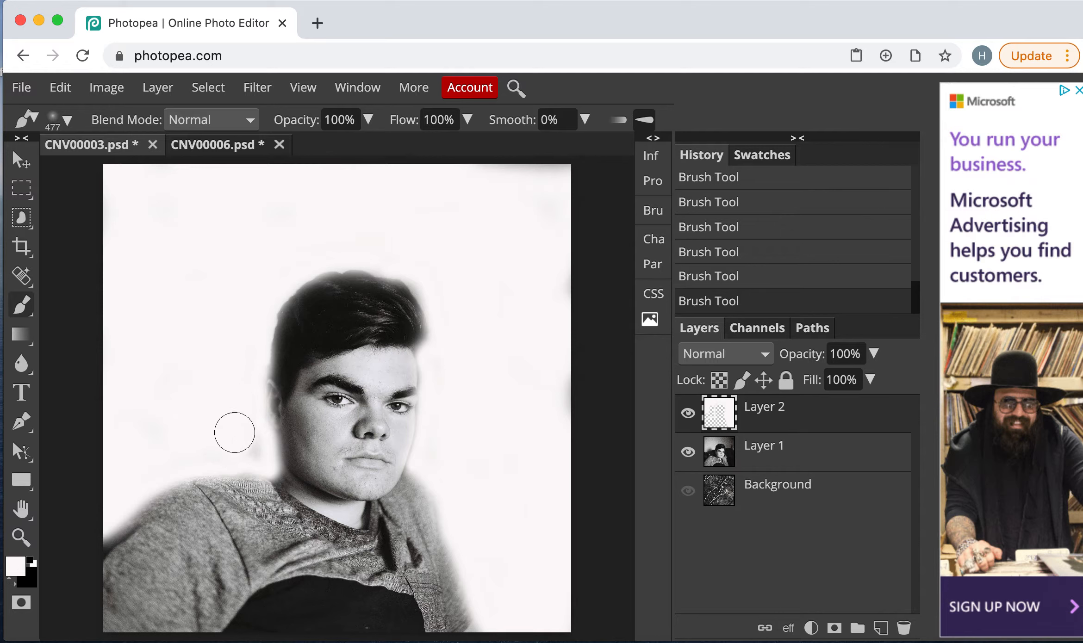
drag(213, 383, 209, 378)
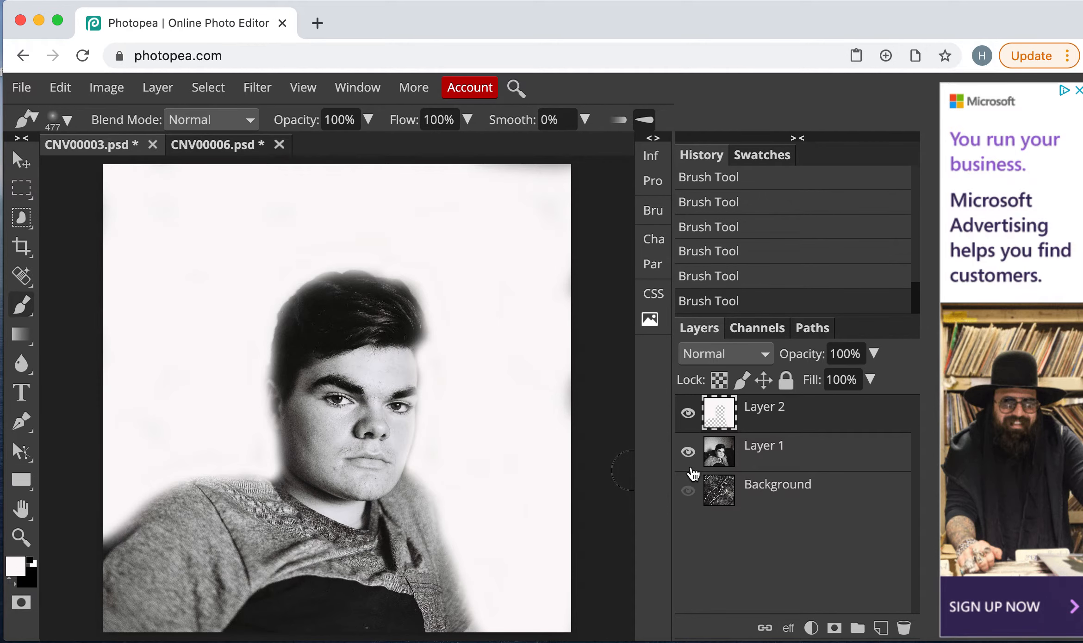
Step: Hide and reshow the portrait layer to check the painted area, and make the Background layer visible
click(688, 453)
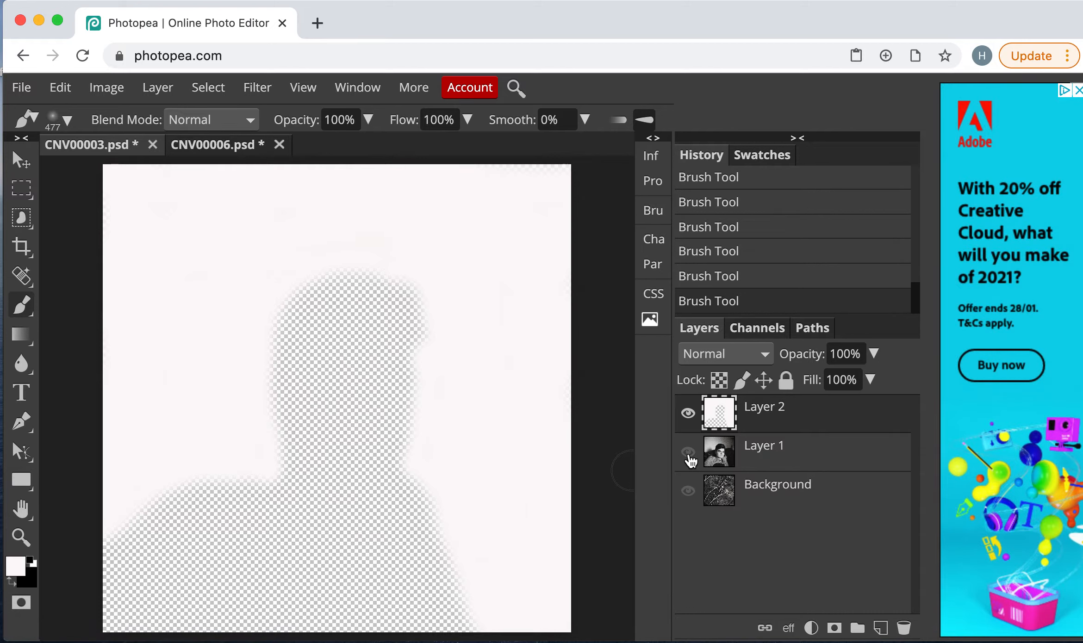
click(688, 453)
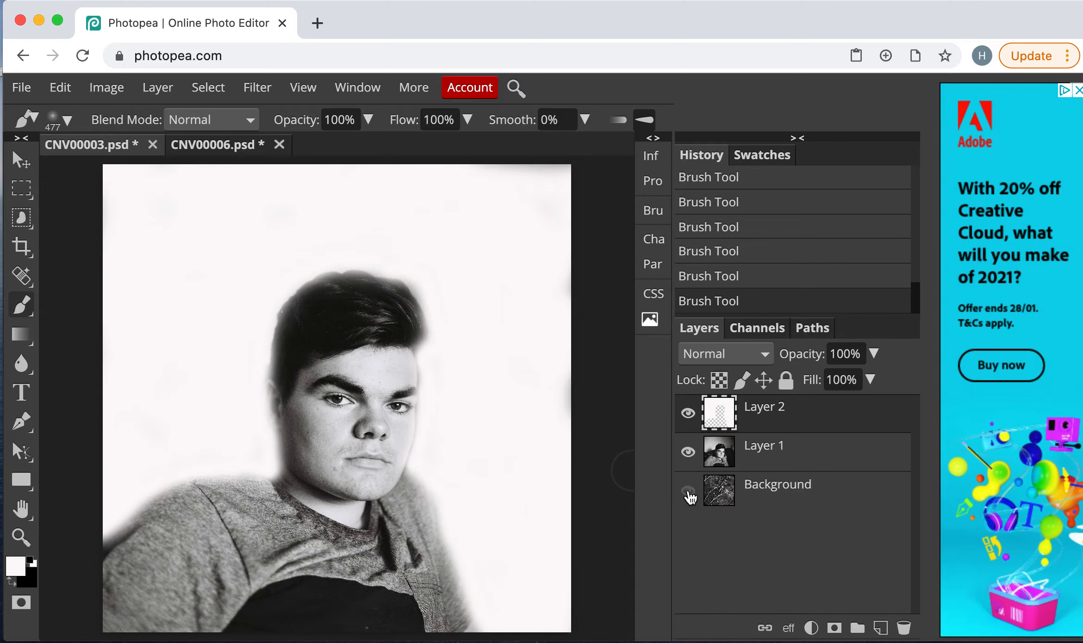
click(688, 492)
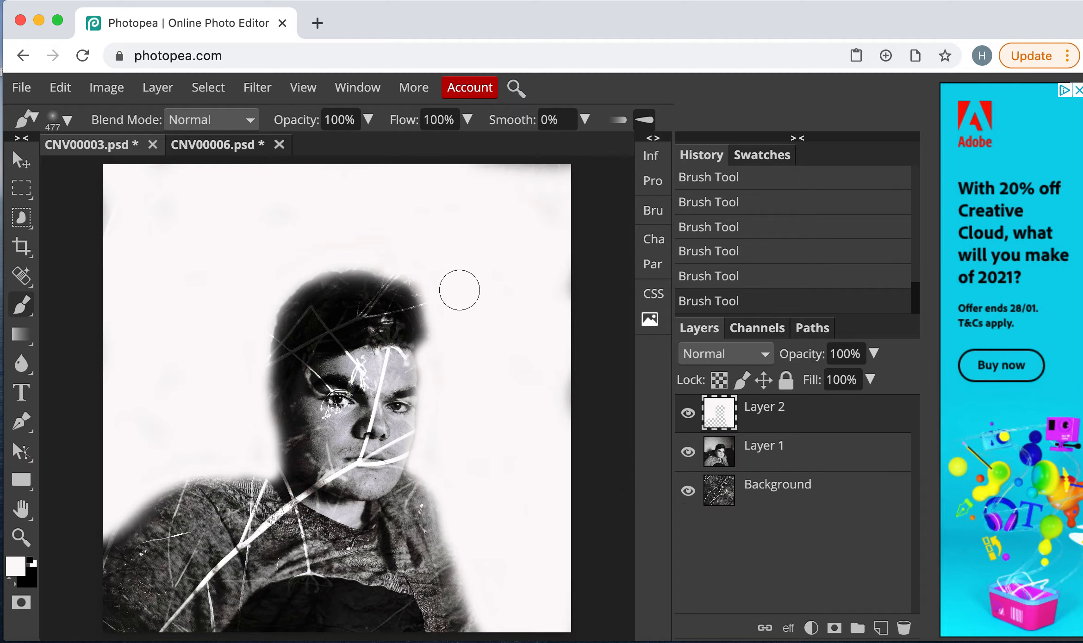
Step: Flatten the image into a single Background layer
click(158, 88)
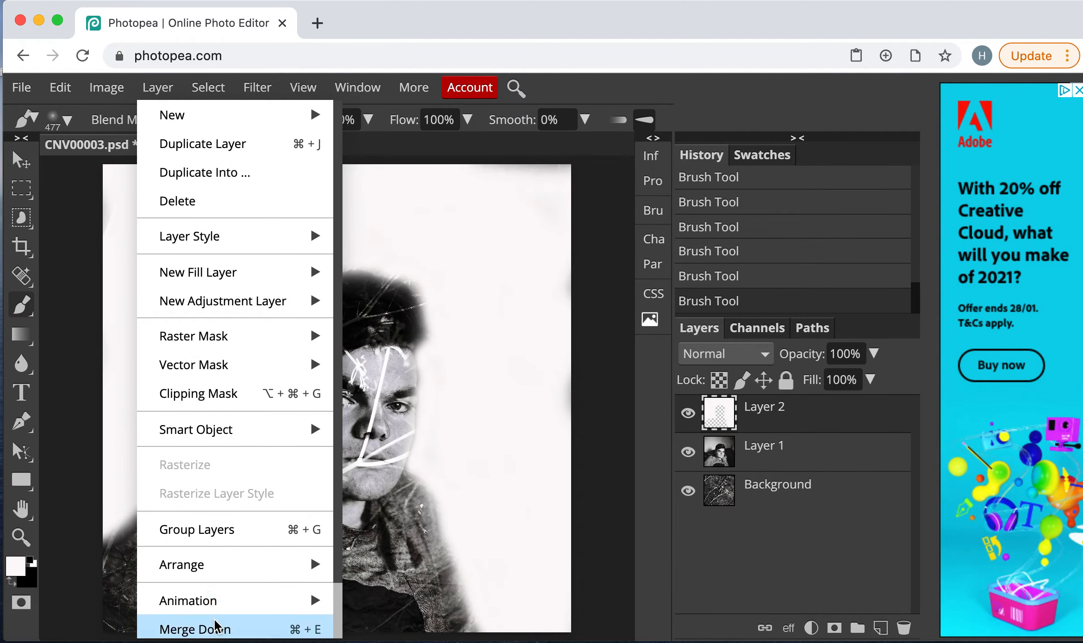
scroll(215, 627, down, 1)
scroll(216, 629, down, 3)
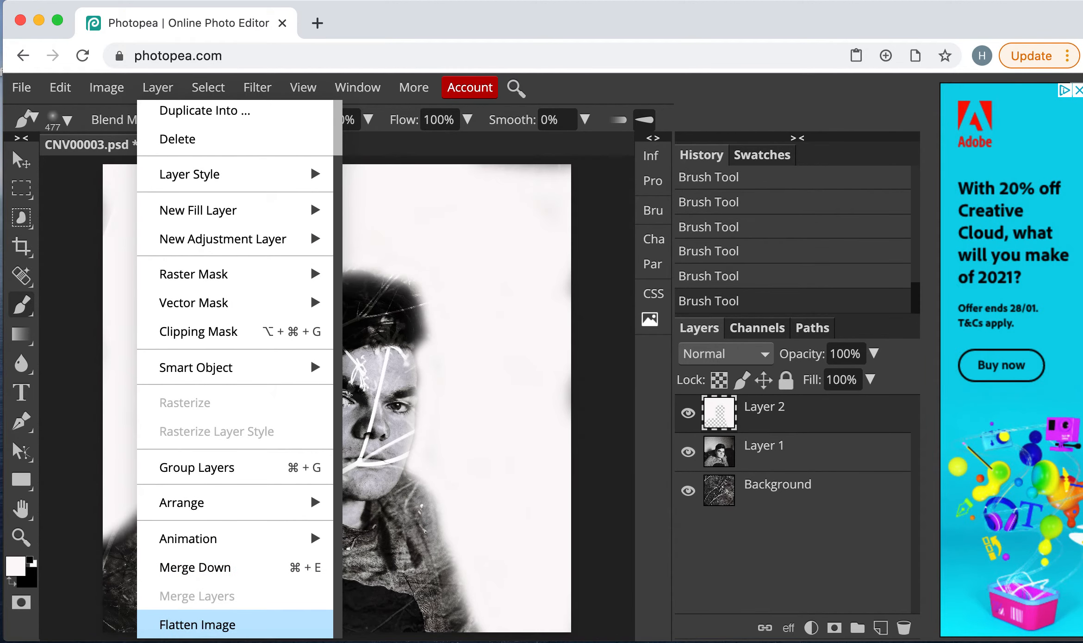
click(216, 625)
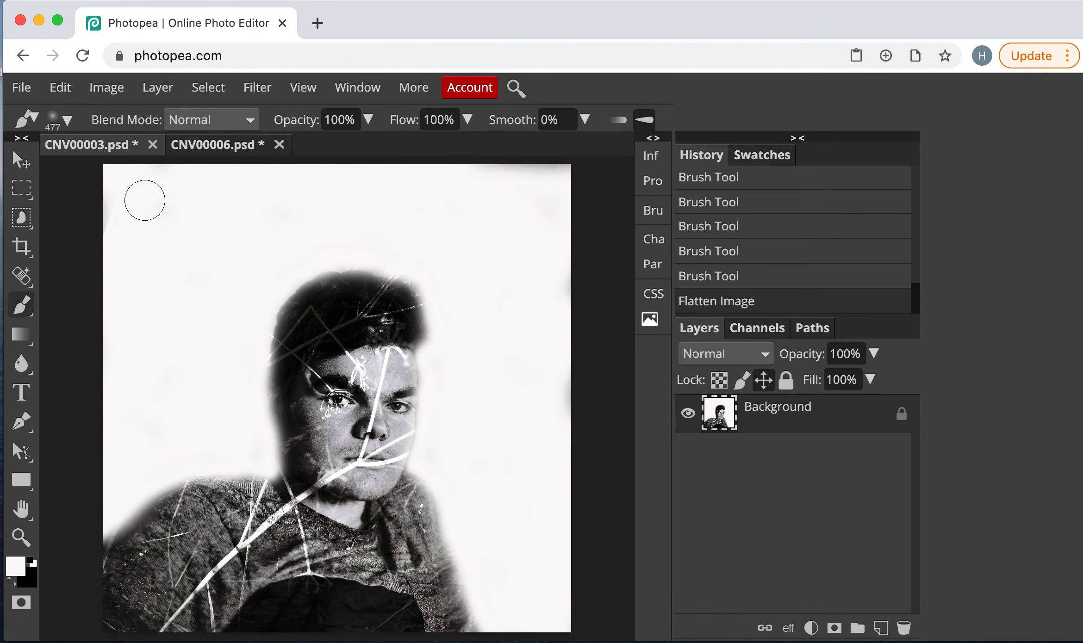
Step: Export the flattened image as a JPG at 3035 × 3035 px and 70% quality, without attached metadata
click(22, 87)
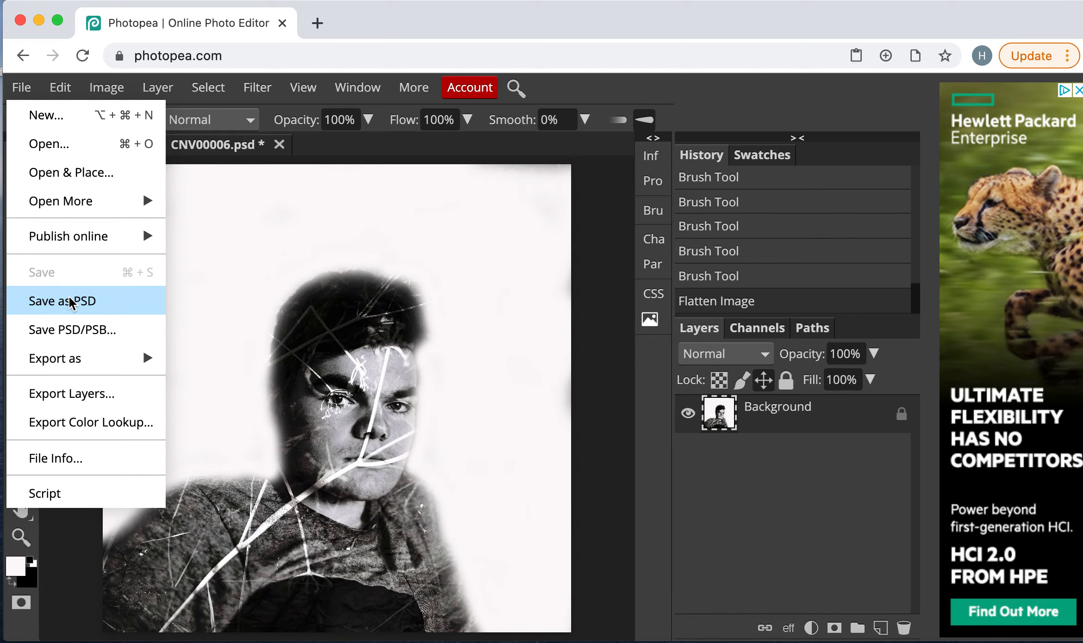
mouse_move(61, 361)
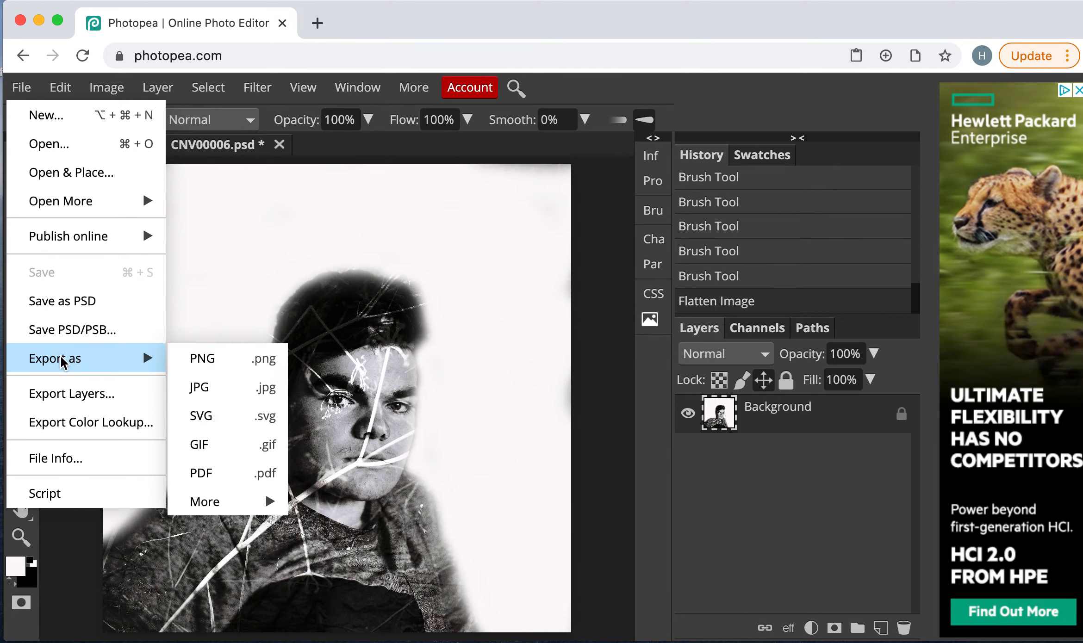
click(214, 388)
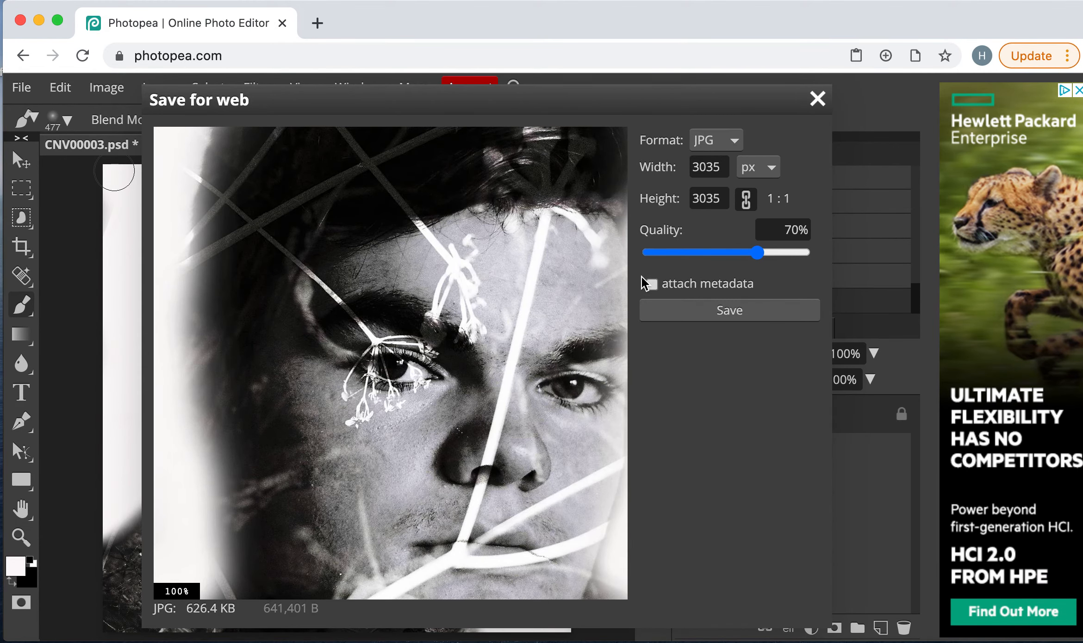
click(725, 310)
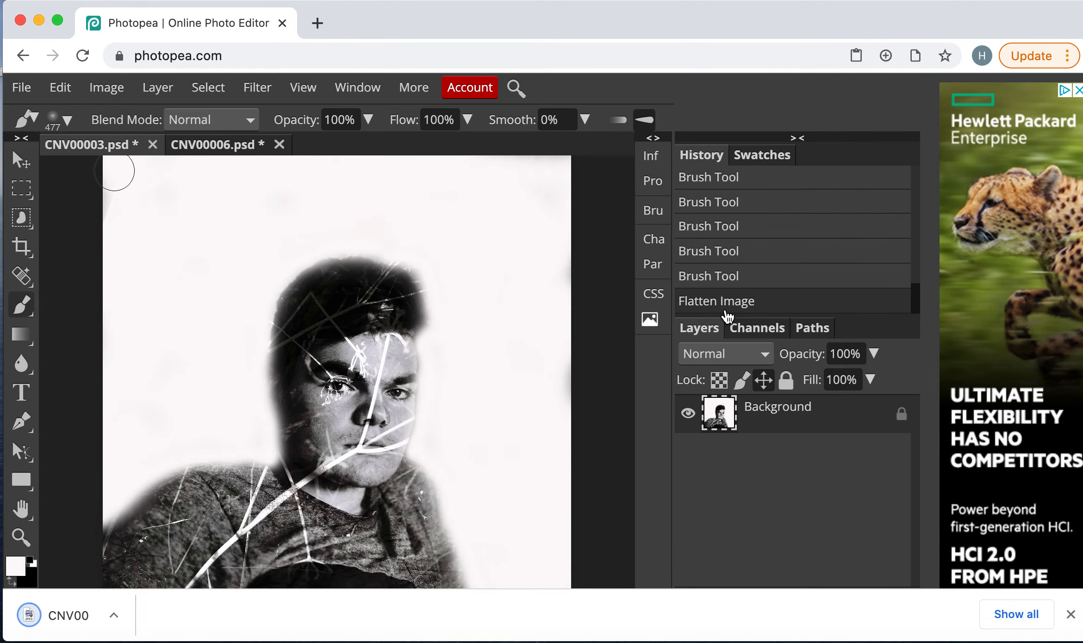